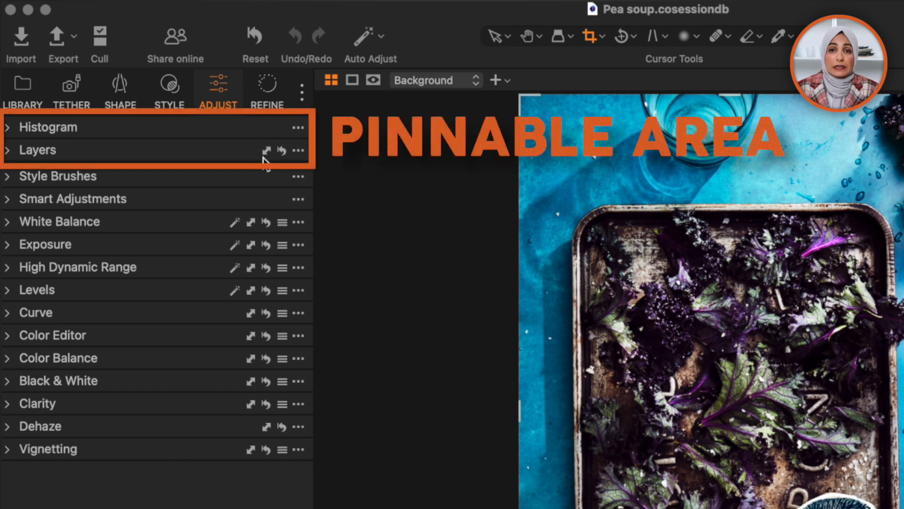
# Expand the pinned Histogram and Layers tools to view their contents, and collapse both again
pyautogui.click(11, 133)
pyautogui.click(10, 235)
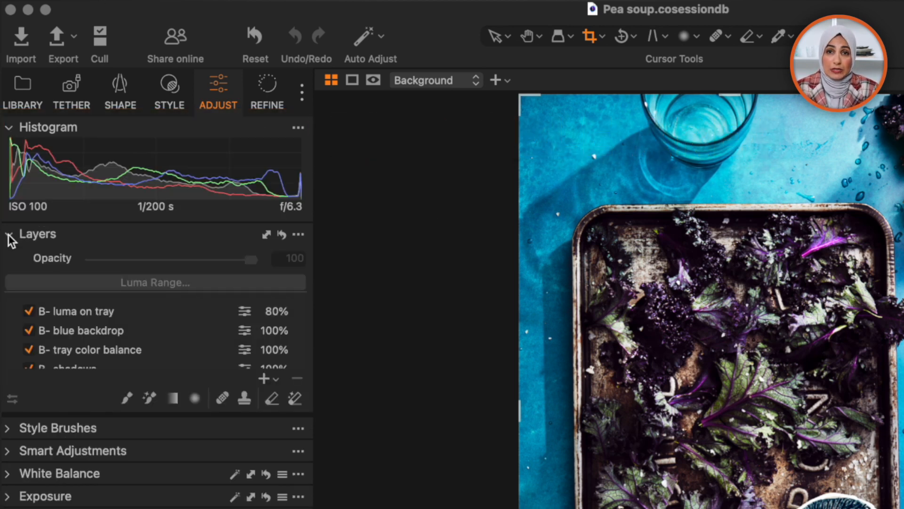
pyautogui.click(9, 234)
pyautogui.click(8, 128)
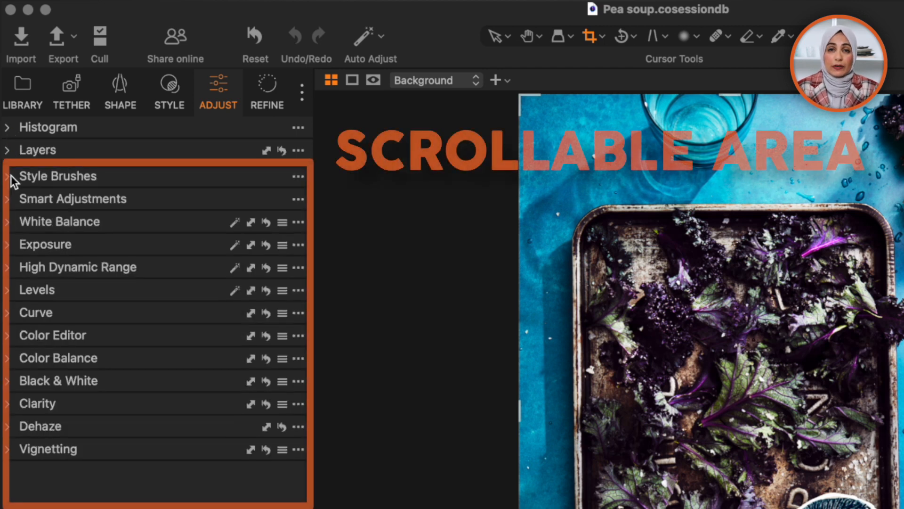
# Expand the Style Brushes, Smart Adjustments and White Balance tools in the scrollable area to view their contents
pyautogui.click(10, 179)
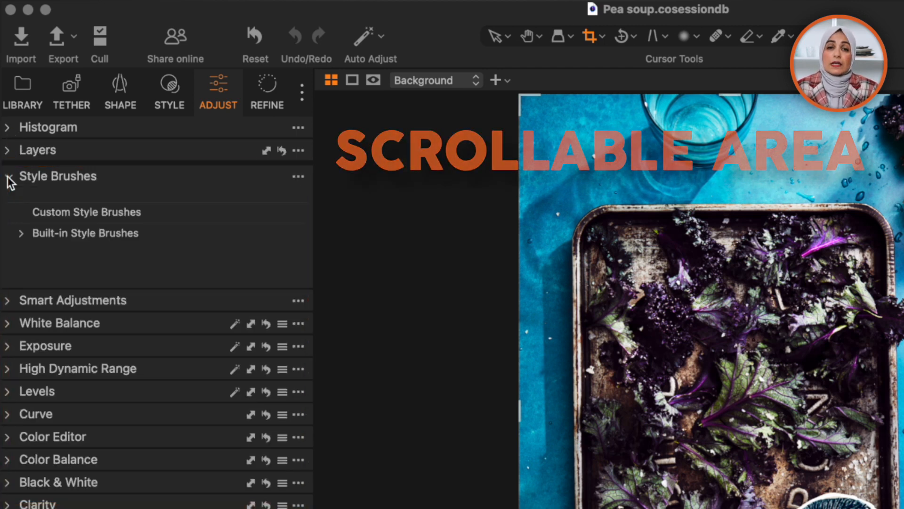
pyautogui.click(8, 304)
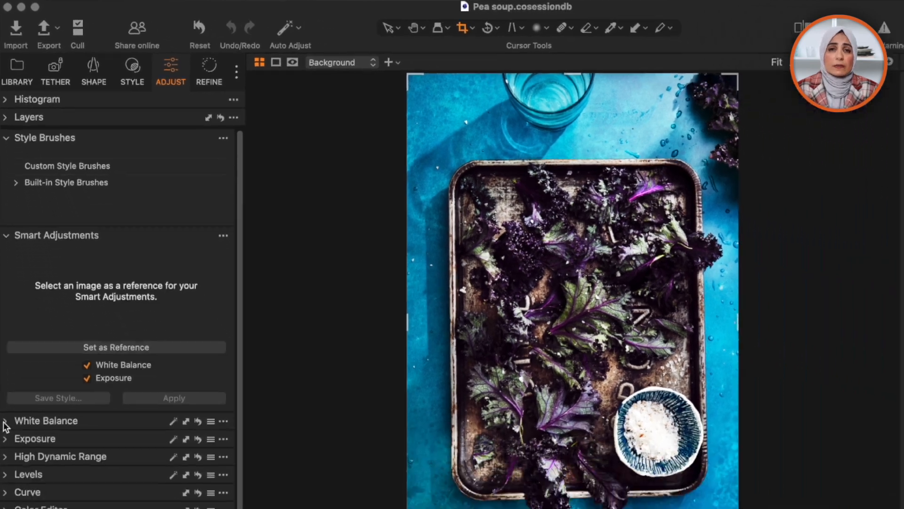
pyautogui.click(6, 422)
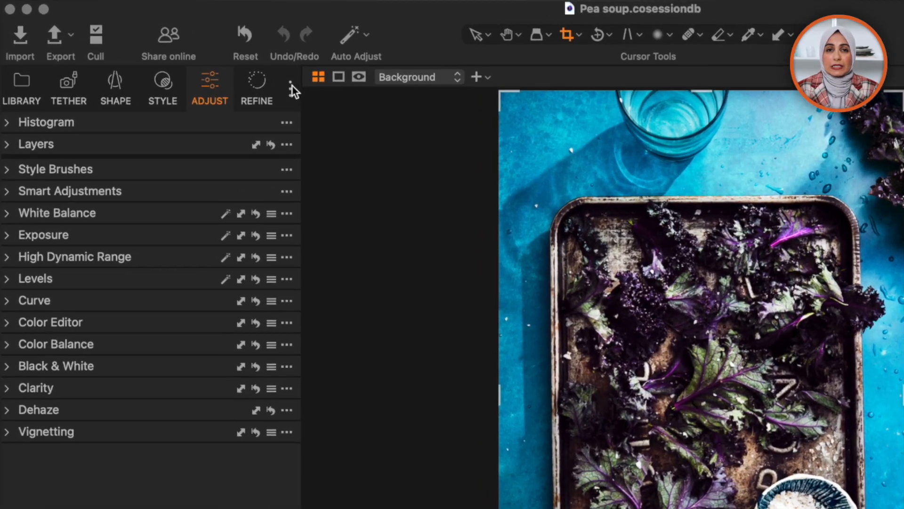
# Add a custom tool tab named PHOOD with the number 1 icon
pyautogui.click(207, 62)
pyautogui.moveTo(305, 97)
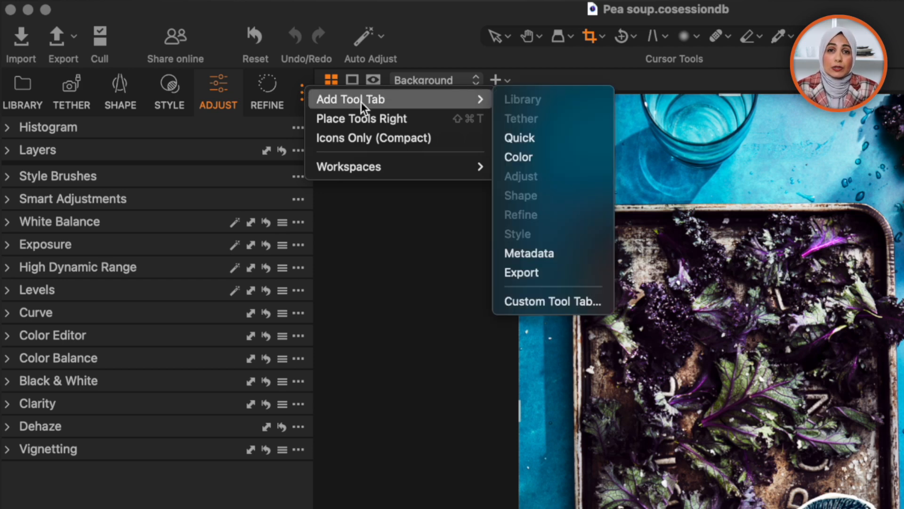
pyautogui.click(529, 304)
pyautogui.write('PHOOD')
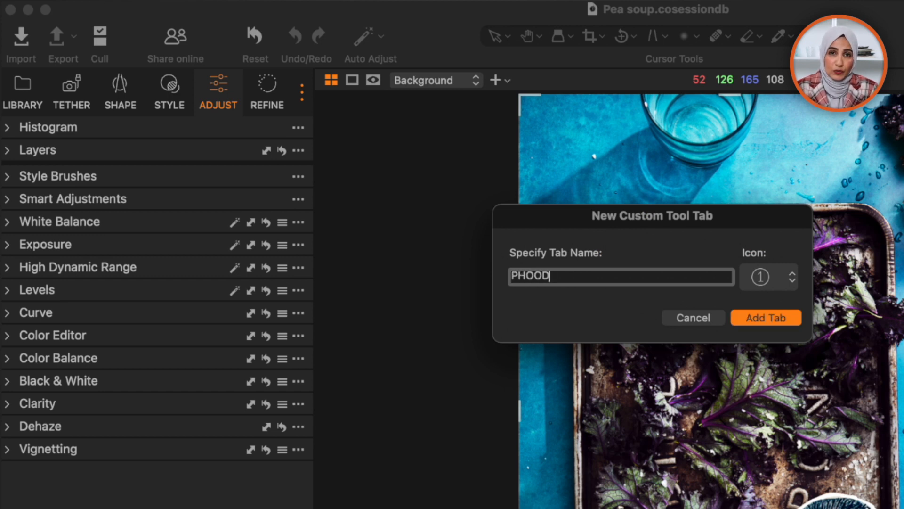
pyautogui.click(772, 278)
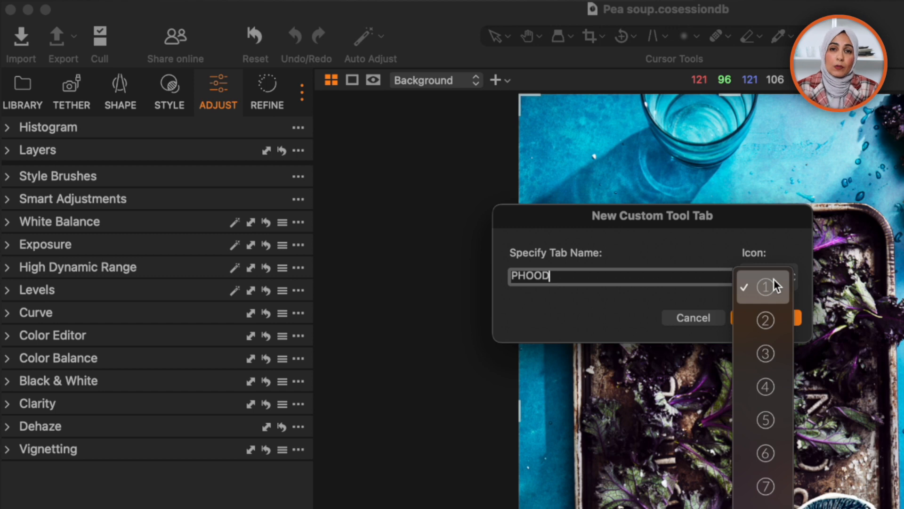
pyautogui.scroll(-3, 768, 465)
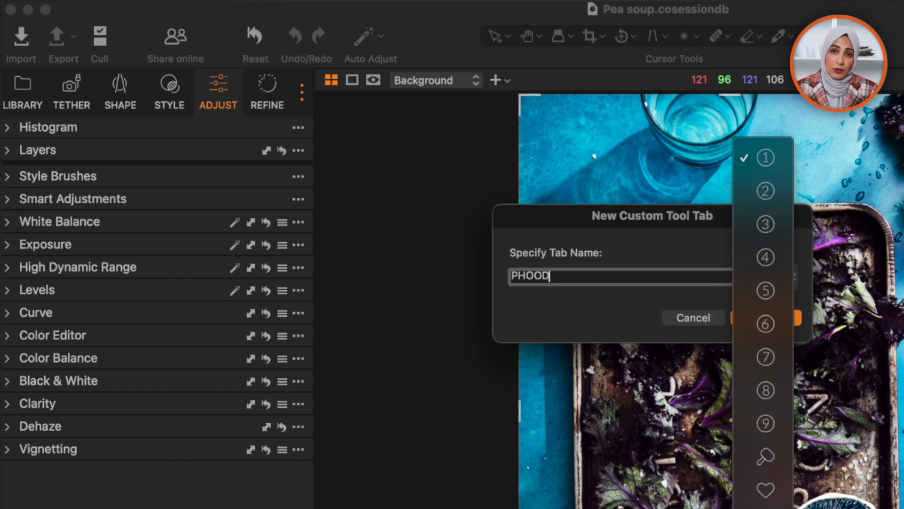
pyautogui.click(768, 174)
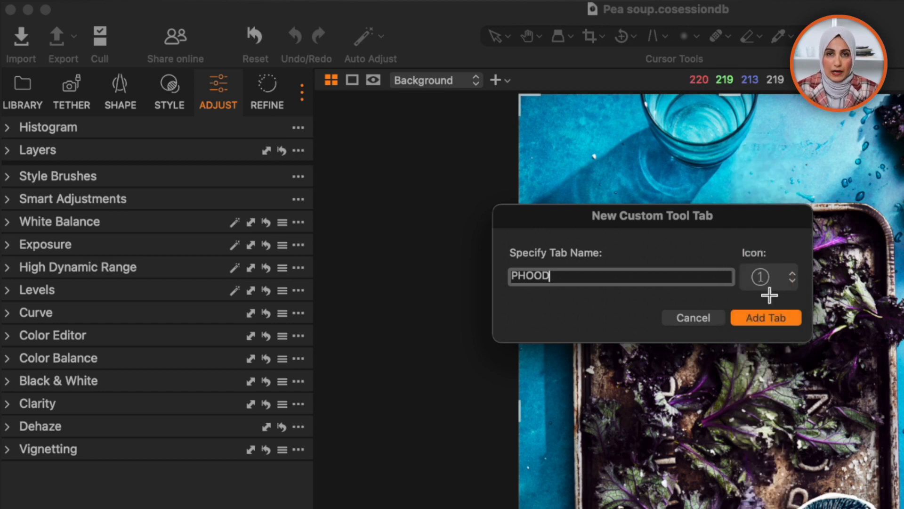
pyautogui.click(763, 317)
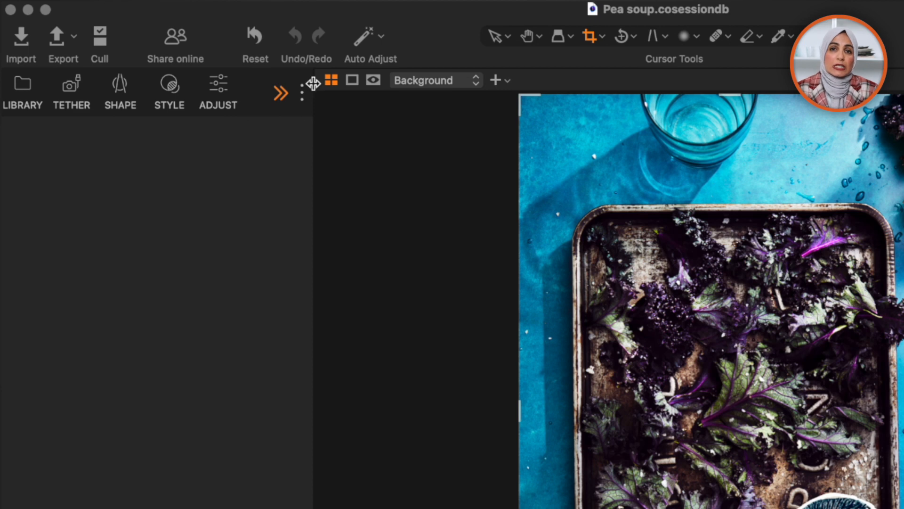
# Try a narrower tool area, select PHOOD from the overflowing tabs, and widen the area until all tool tabs fit
pyautogui.moveTo(313, 81); pyautogui.dragTo(371, 81)
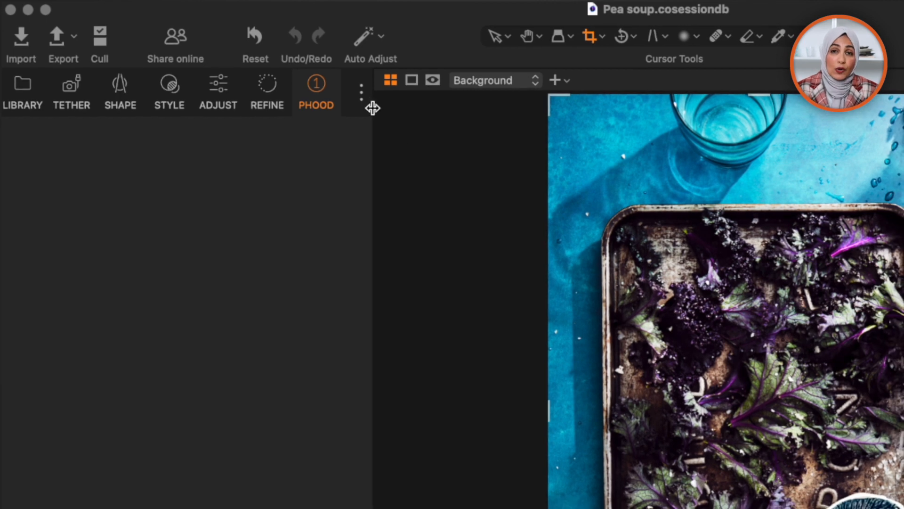
pyautogui.moveTo(372, 107); pyautogui.dragTo(307, 111)
pyautogui.click(273, 96)
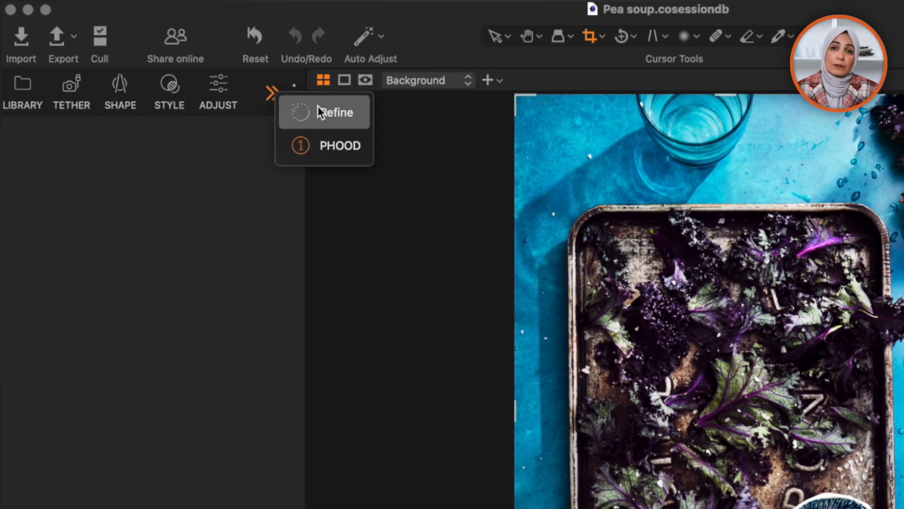
pyautogui.click(317, 141)
pyautogui.moveTo(304, 89); pyautogui.dragTo(377, 81)
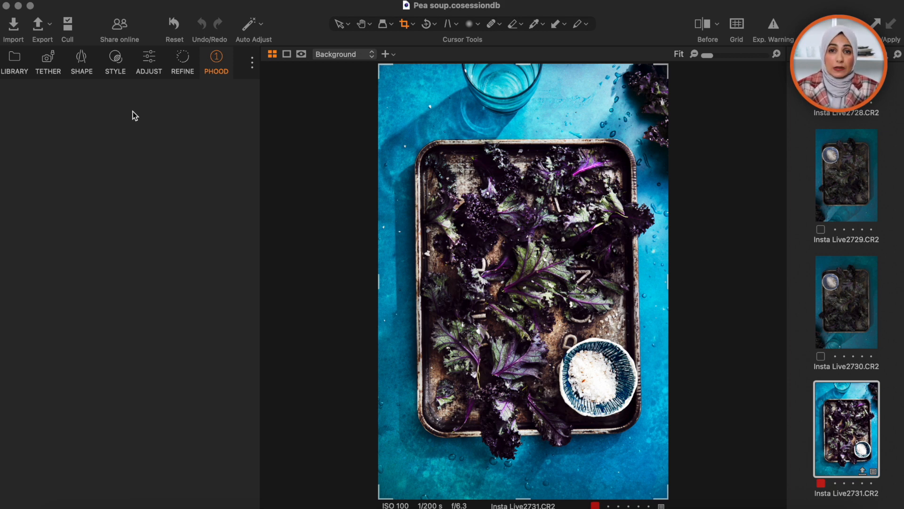
# Add the Histogram and Exposure tools to the empty PHOOD tab and collapse Exposure
pyautogui.rightClick(134, 115)
pyautogui.moveTo(141, 118)
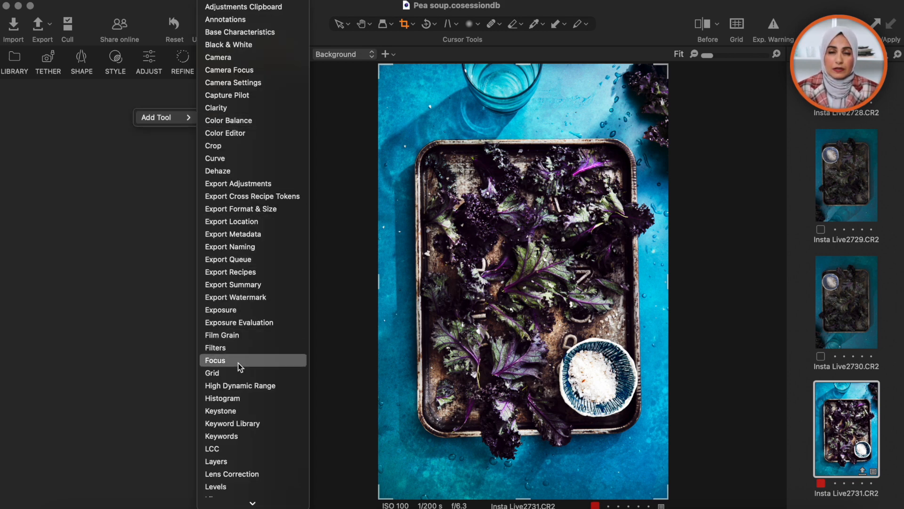
pyautogui.click(237, 394)
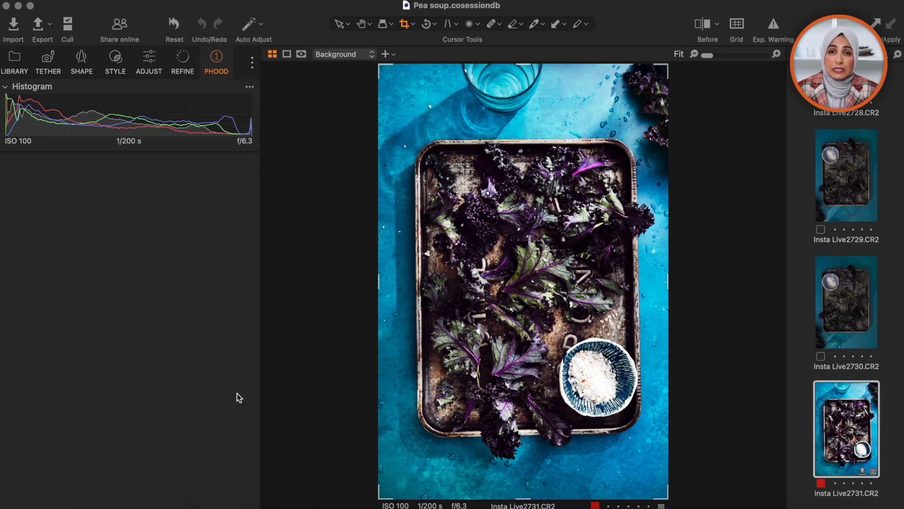
pyautogui.rightClick(152, 160)
pyautogui.moveTo(174, 165)
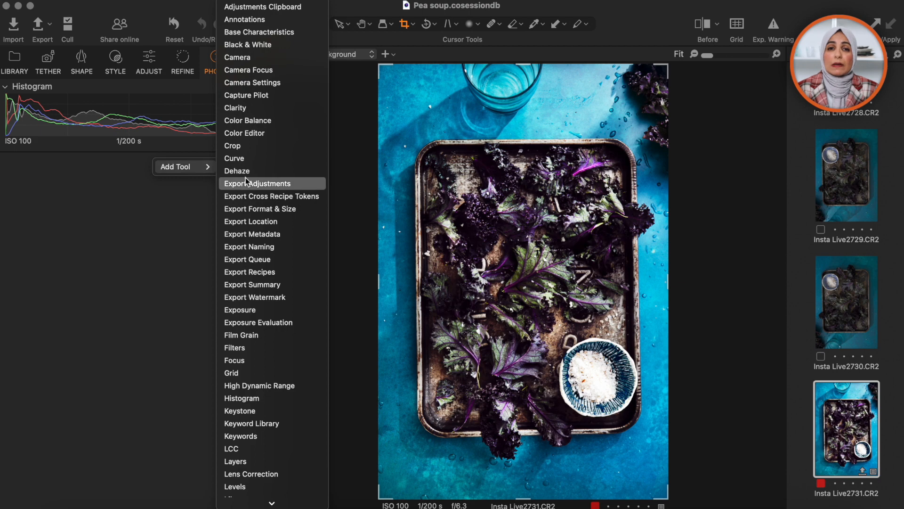
pyautogui.click(241, 309)
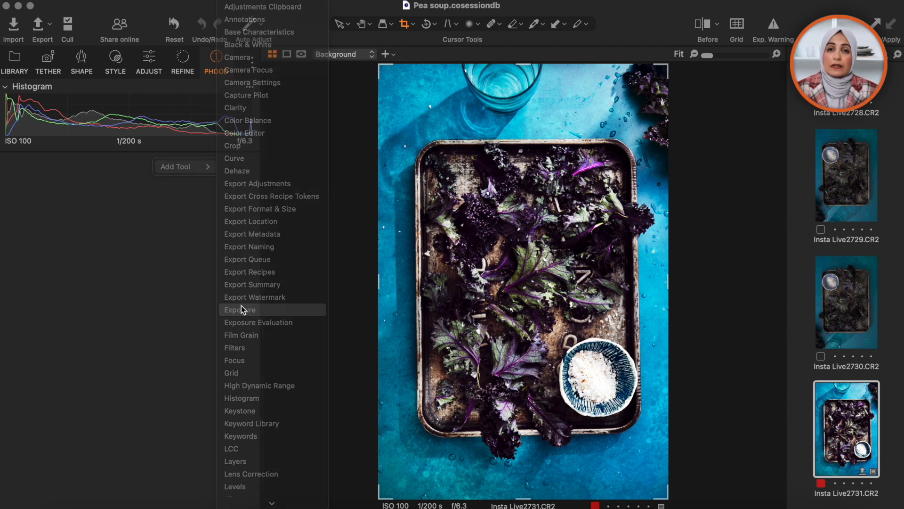
pyautogui.click(28, 159)
# Add the High Dynamic Range and Curve tools to the PHOOD tab and collapse each one
pyautogui.rightClick(113, 189)
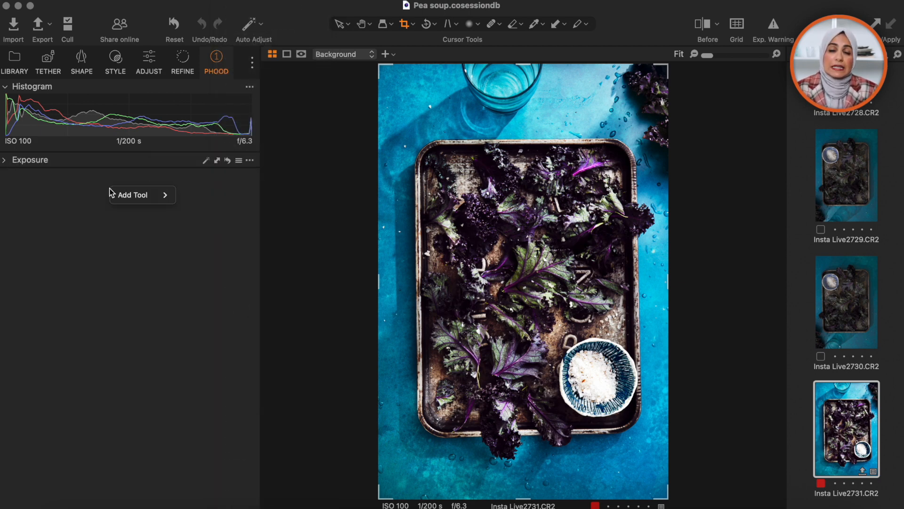
pyautogui.moveTo(160, 195)
pyautogui.click(210, 386)
pyautogui.click(52, 175)
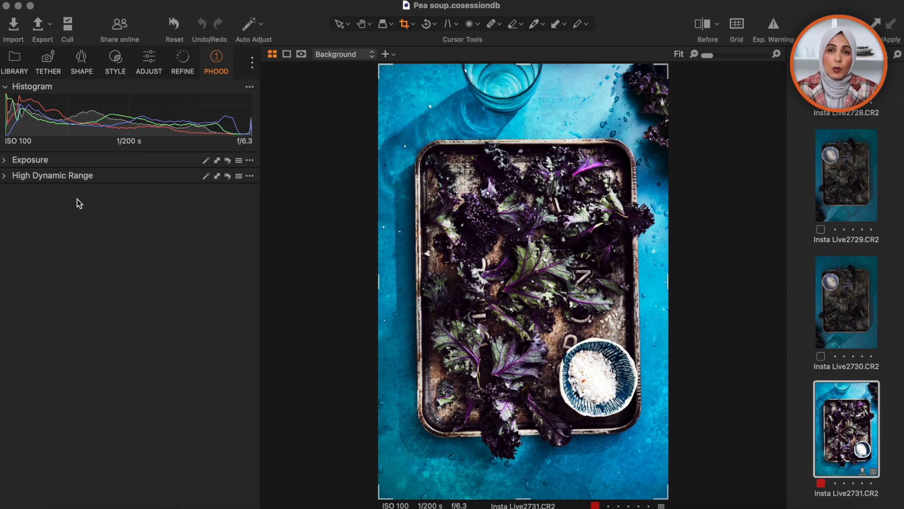
pyautogui.rightClick(78, 199)
pyautogui.click(195, 158)
pyautogui.click(102, 191)
# Add the Levels and Clarity tools to the PHOOD tab, collapsing the added tools
pyautogui.rightClick(32, 209)
pyautogui.moveTo(71, 216)
pyautogui.click(142, 486)
pyautogui.click(28, 206)
pyautogui.rightClick(53, 220)
pyautogui.click(135, 107)
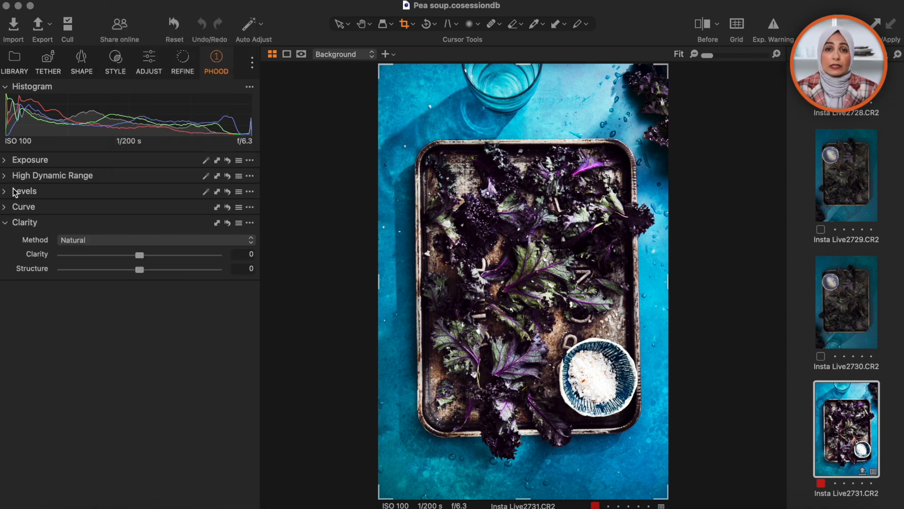
pyautogui.click(24, 206)
# Add the Color Editor and Color Balance tools to the PHOOD tab and collapse each one
pyautogui.rightClick(20, 234)
pyautogui.moveTo(31, 241)
pyautogui.click(109, 132)
pyautogui.click(22, 238)
pyautogui.rightClick(20, 258)
pyautogui.click(113, 120)
pyautogui.click(20, 254)
# Collapse the Histogram, add the Layers tool to the PHOOD tab and collapse it as well
pyautogui.click(31, 86)
pyautogui.rightClick(59, 215)
pyautogui.moveTo(83, 222)
pyautogui.click(140, 461)
pyautogui.click(5, 213)
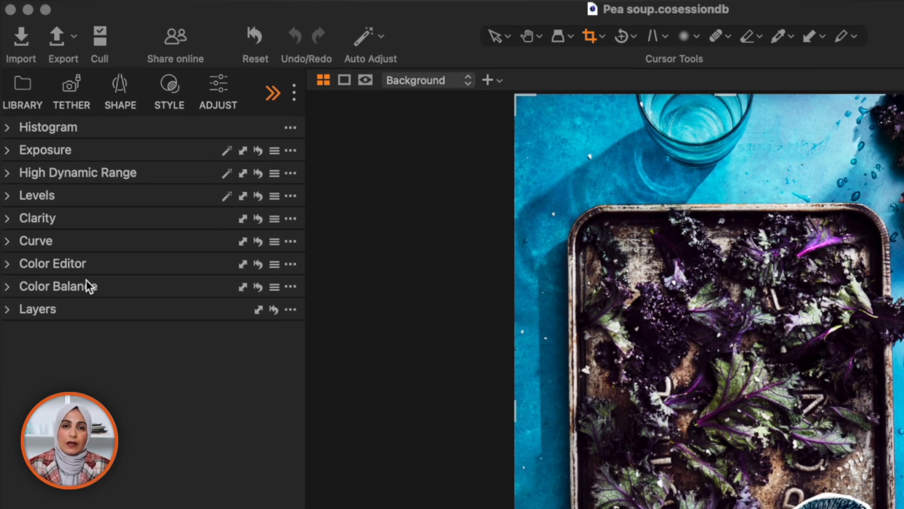
# Move the Layers tool above Color Balance, and return it to the end of the tool list
pyautogui.moveTo(69, 315); pyautogui.dragTo(67, 282)
pyautogui.moveTo(61, 191)
pyautogui.mouseDown()
pyautogui.moveTo(59, 247)
pyautogui.moveTo(60, 193)
pyautogui.mouseUp()
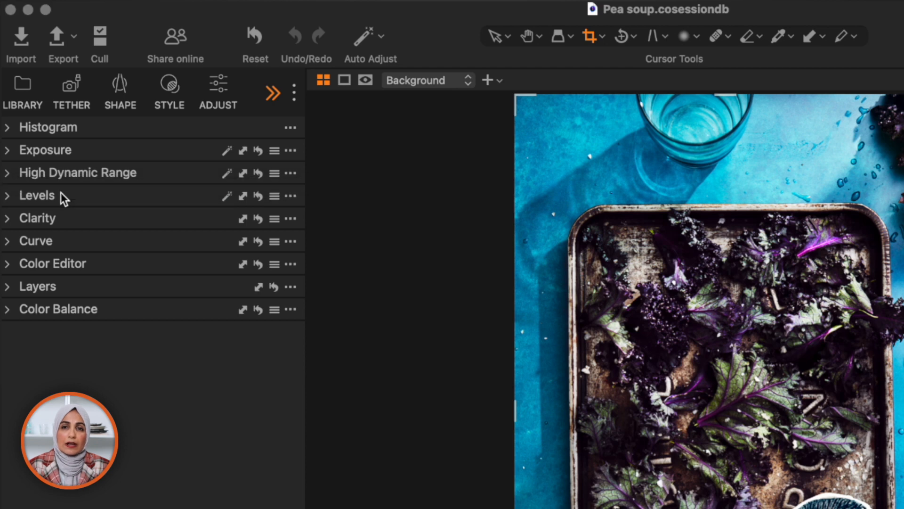
pyautogui.moveTo(42, 290); pyautogui.dragTo(39, 324)
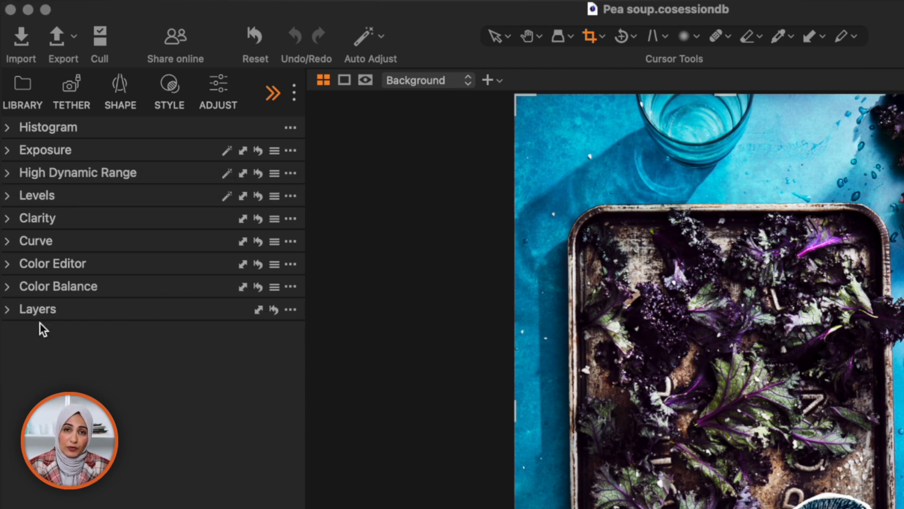
# Expand the Layers tool, float it over the viewer near the image browser and set it to Large Size
pyautogui.click(11, 311)
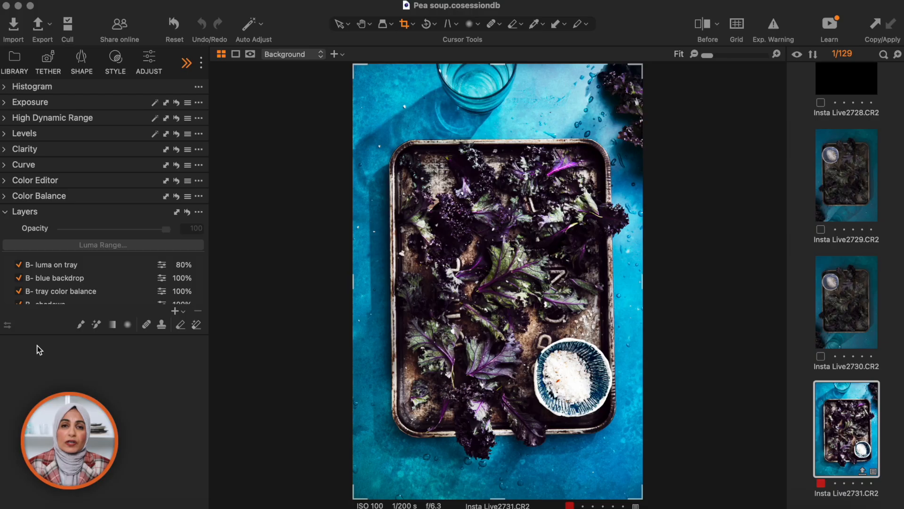
pyautogui.moveTo(67, 213); pyautogui.dragTo(656, 82)
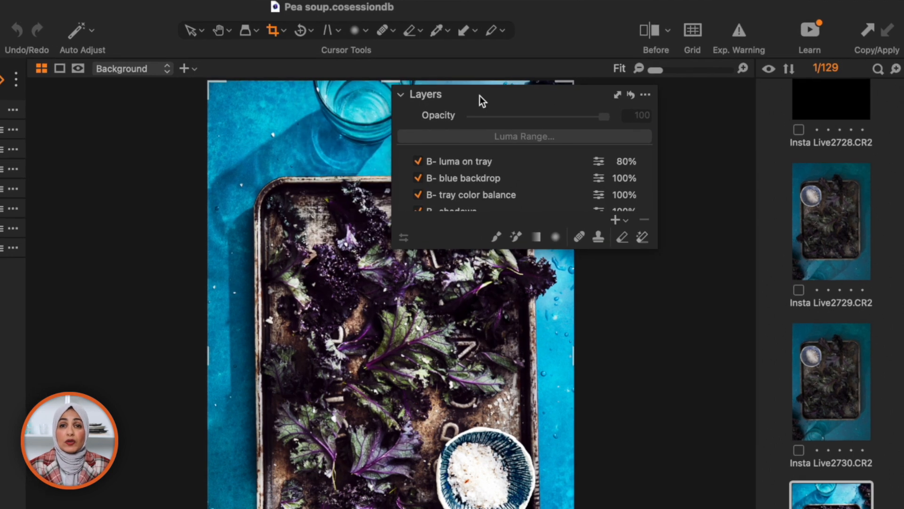
pyautogui.moveTo(600, 94); pyautogui.dragTo(602, 94)
pyautogui.click(767, 94)
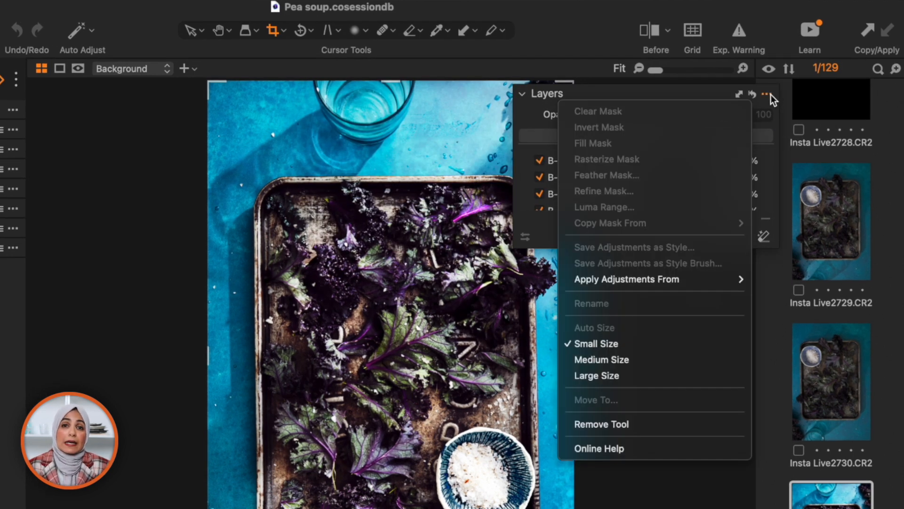
pyautogui.click(643, 373)
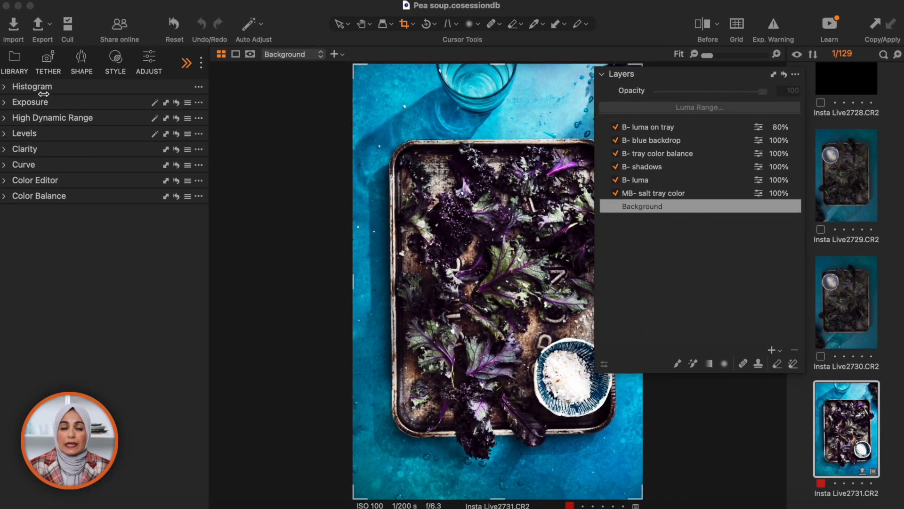
# Detach the Histogram tool from the PHOOD tab and float it over the viewer
pyautogui.moveTo(44, 94); pyautogui.dragTo(260, 80)
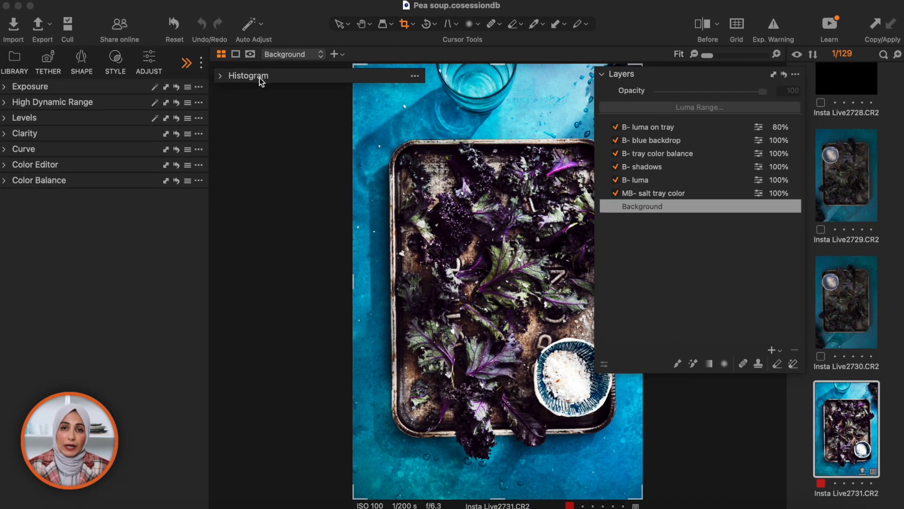
pyautogui.moveTo(115, 87); pyautogui.dragTo(341, 87)
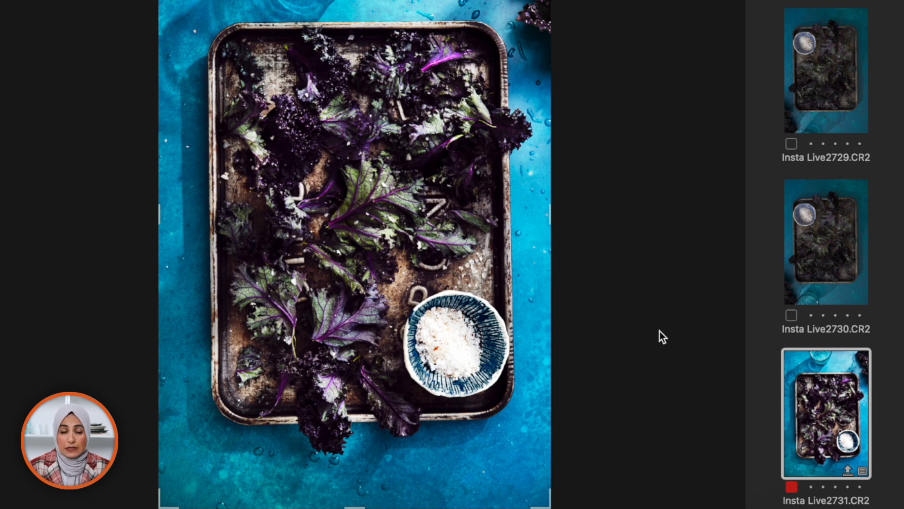
# Set the image browser to Auto Hide Mode
pyautogui.scroll(-10, 796, 375)
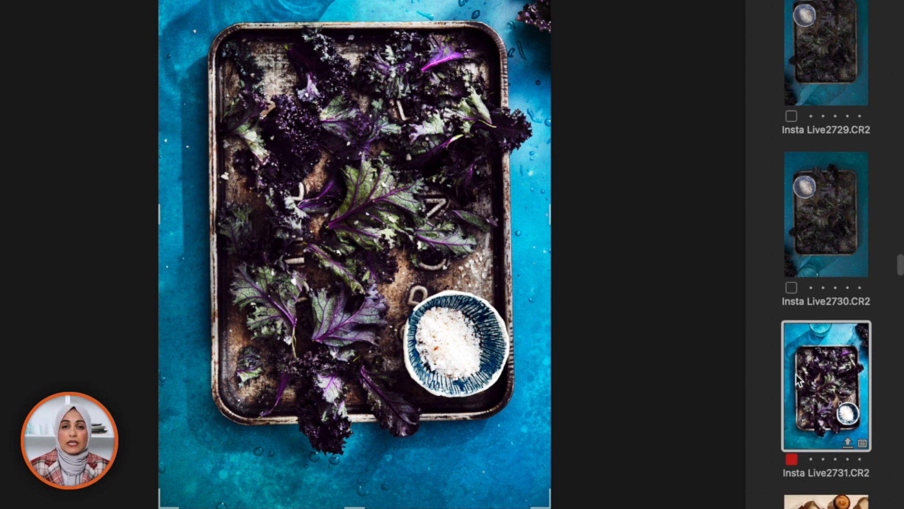
pyautogui.scroll(3, 796, 374)
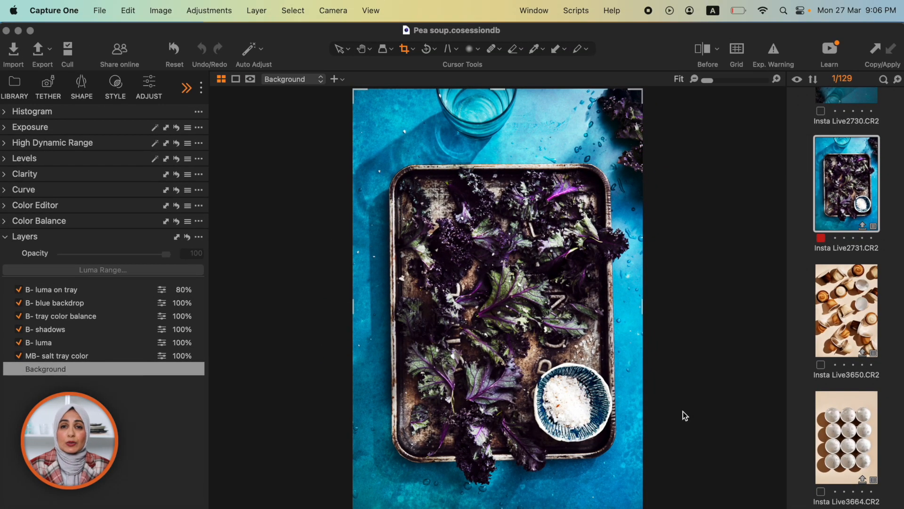
pyautogui.click(378, 6)
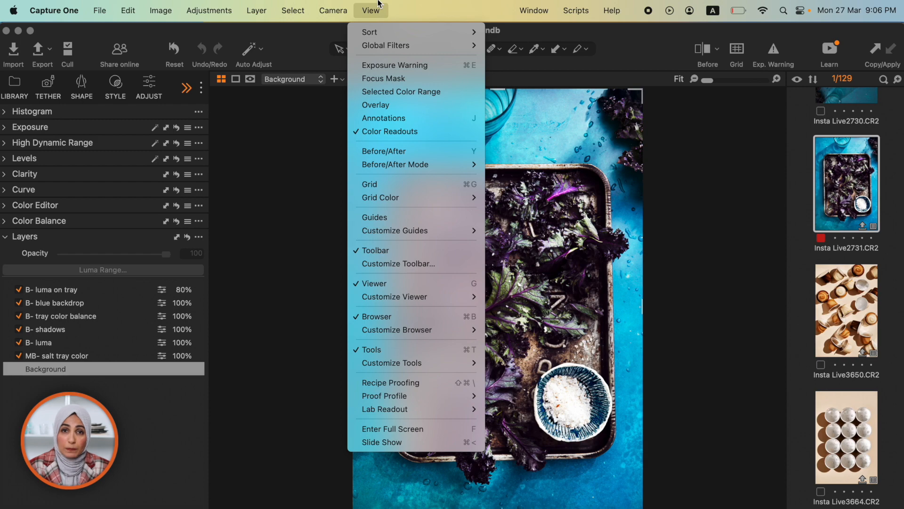
pyautogui.moveTo(406, 331)
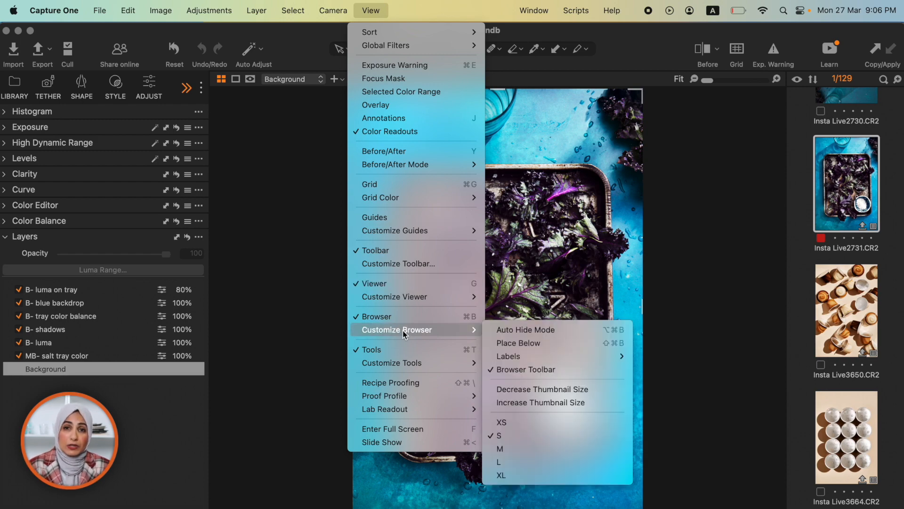
pyautogui.click(500, 330)
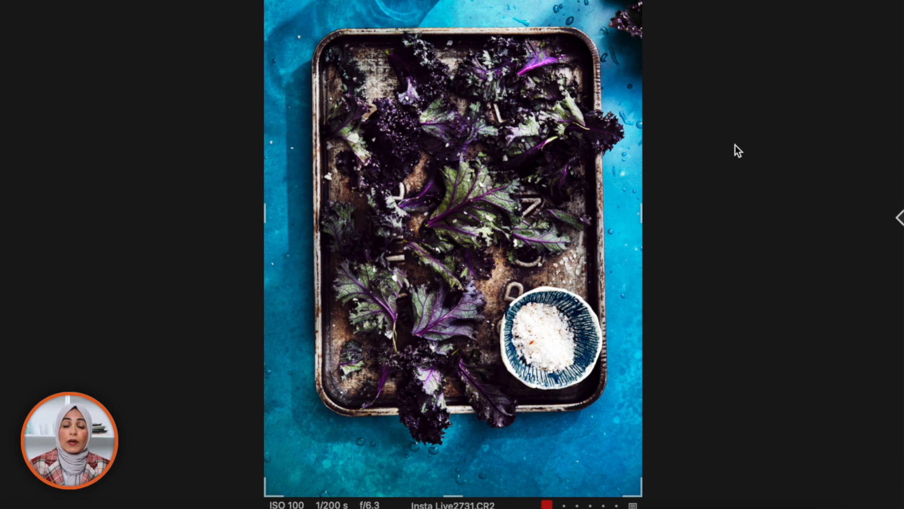
# Float the Layers tool over the viewer beside the photo, next to the auto-hidden browser
pyautogui.moveTo(898, 215)
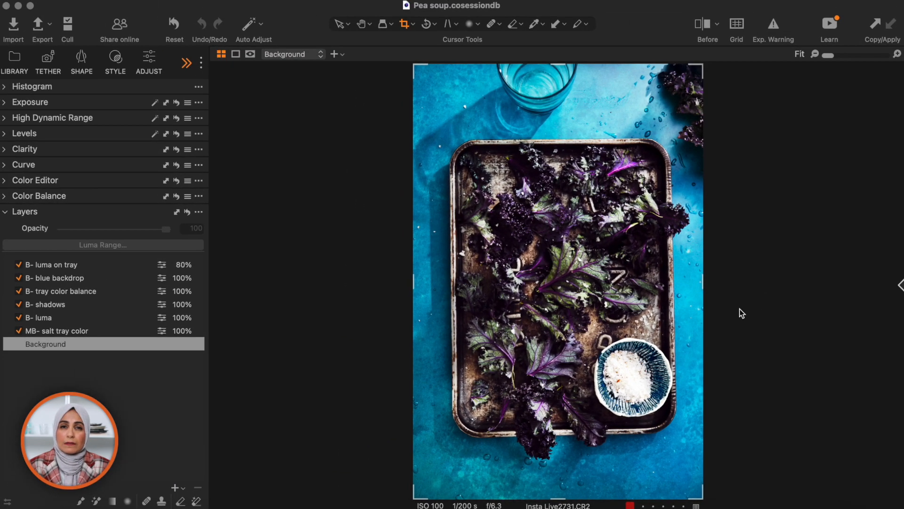
pyautogui.moveTo(107, 213); pyautogui.dragTo(805, 80)
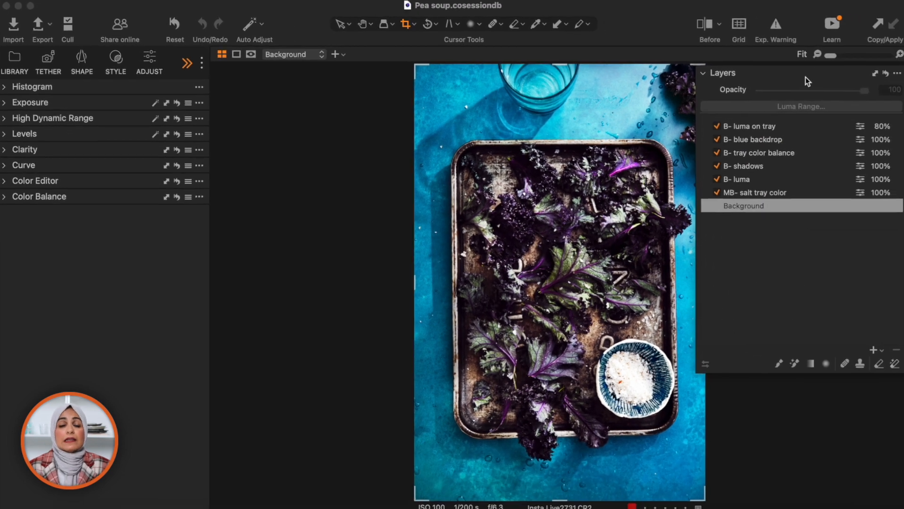
pyautogui.moveTo(903, 287)
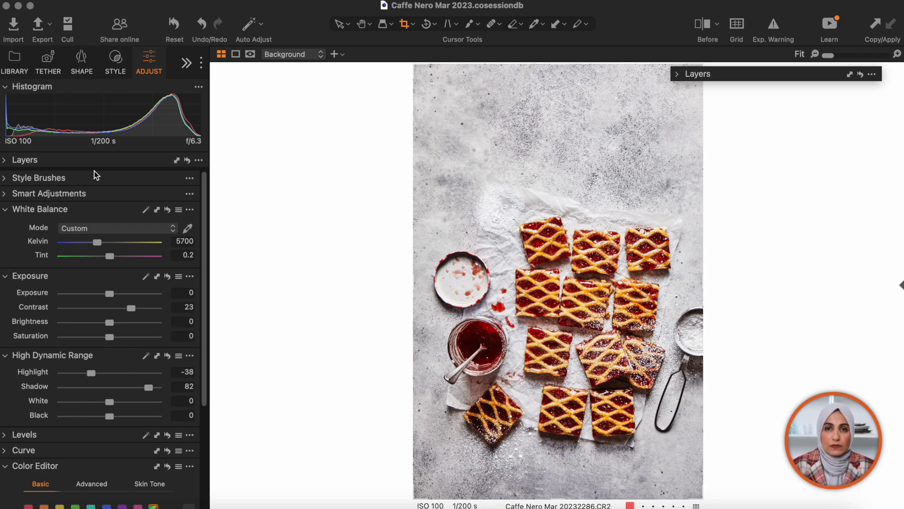
# Set the pastry photo's Exposure to -0.06 and its High Dynamic Range Highlight to -37
pyautogui.moveTo(107, 292)
pyautogui.mouseDown()
pyautogui.moveTo(114, 290)
pyautogui.moveTo(105, 292)
pyautogui.mouseUp()
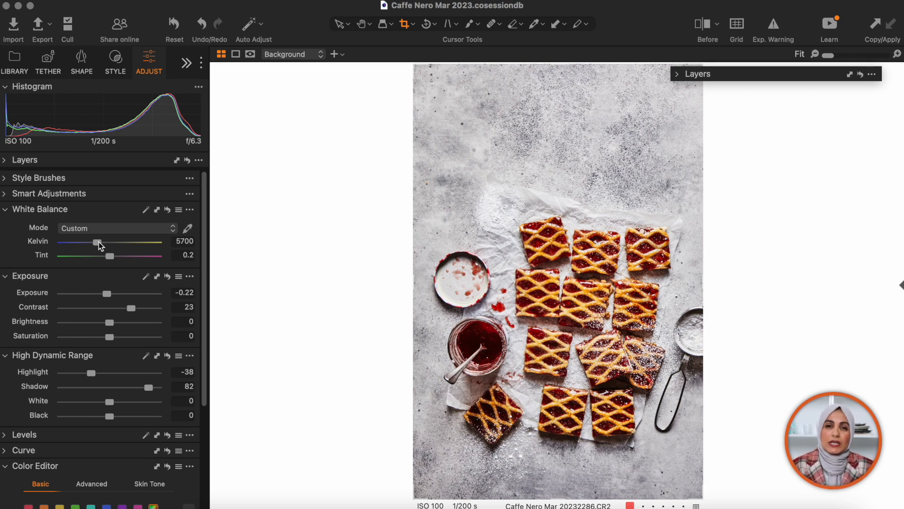
pyautogui.moveTo(107, 291); pyautogui.dragTo(110, 292)
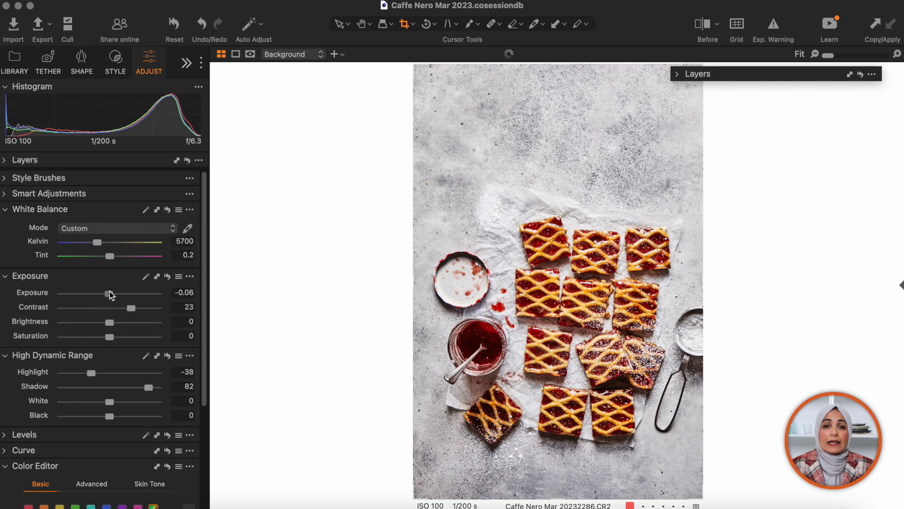
pyautogui.moveTo(98, 368); pyautogui.dragTo(94, 373)
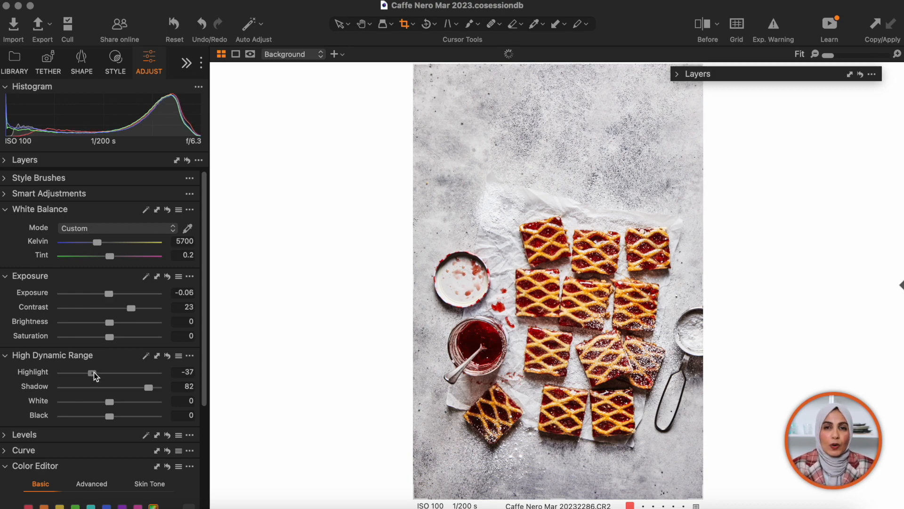
# Try a white balance of 7313 Kelvin, undo it, and shift Kelvin slightly cooler instead
pyautogui.moveTo(98, 242); pyautogui.dragTo(110, 243)
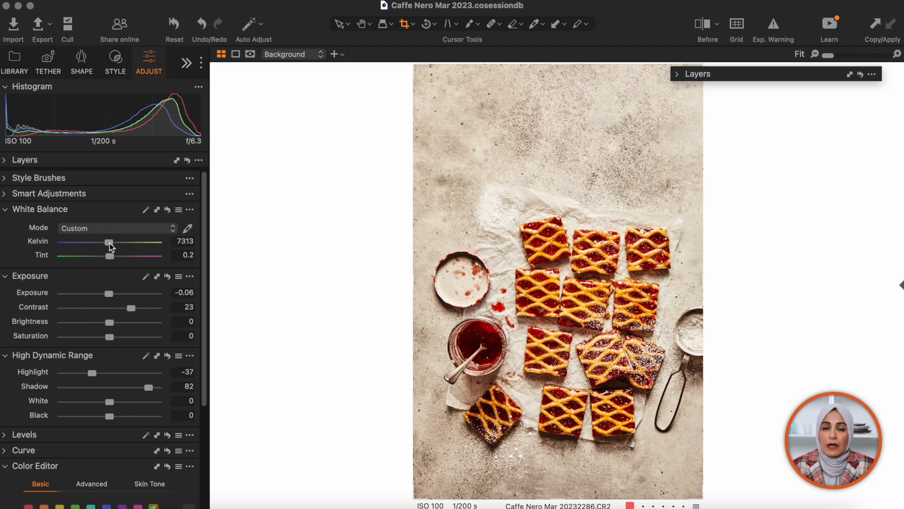
pyautogui.press('super+z')
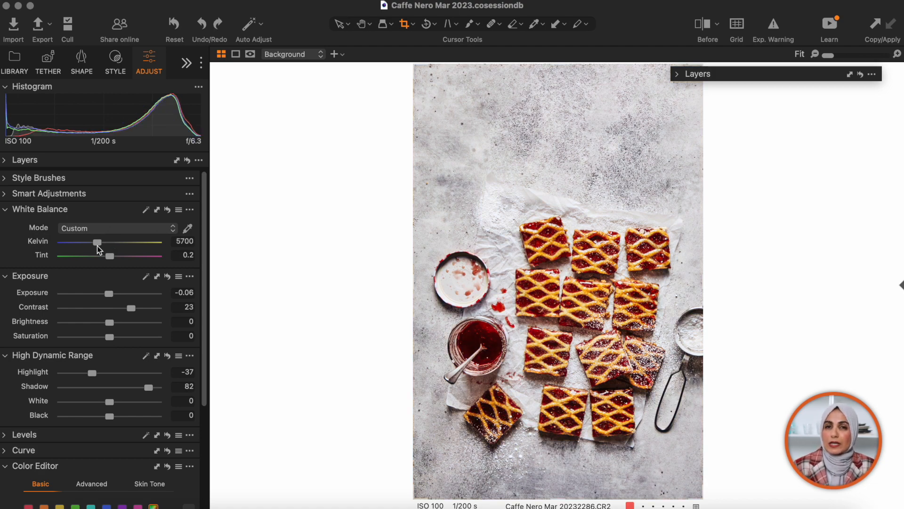
pyautogui.moveTo(97, 245); pyautogui.dragTo(91, 245)
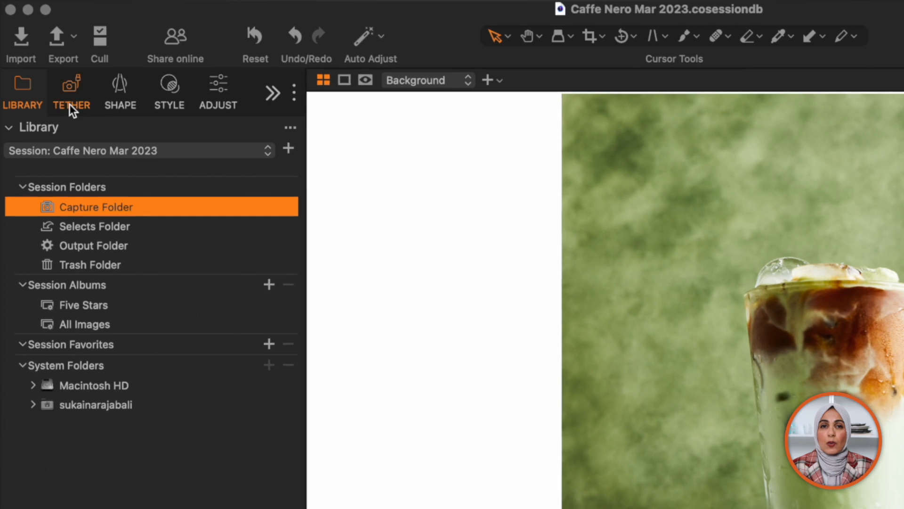
# Expand the Next Capture Adjustments settings among the Tether tools
pyautogui.click(47, 70)
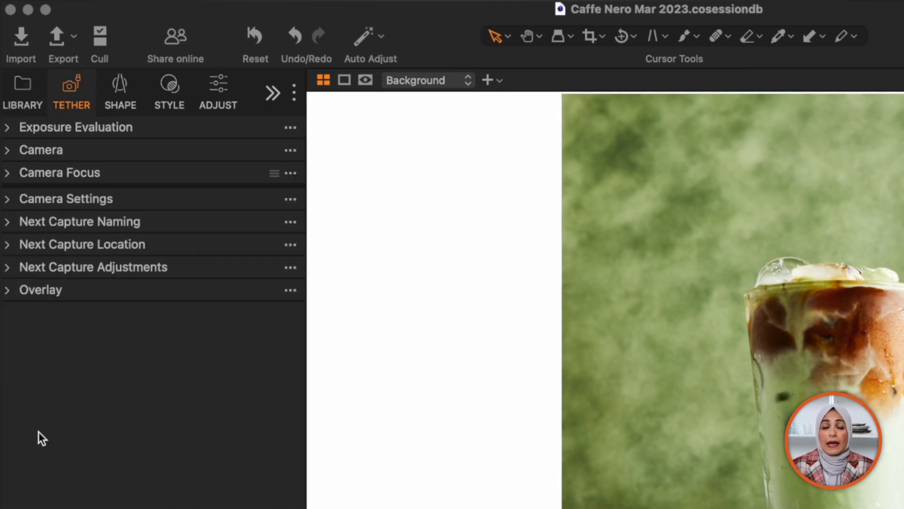
pyautogui.click(9, 268)
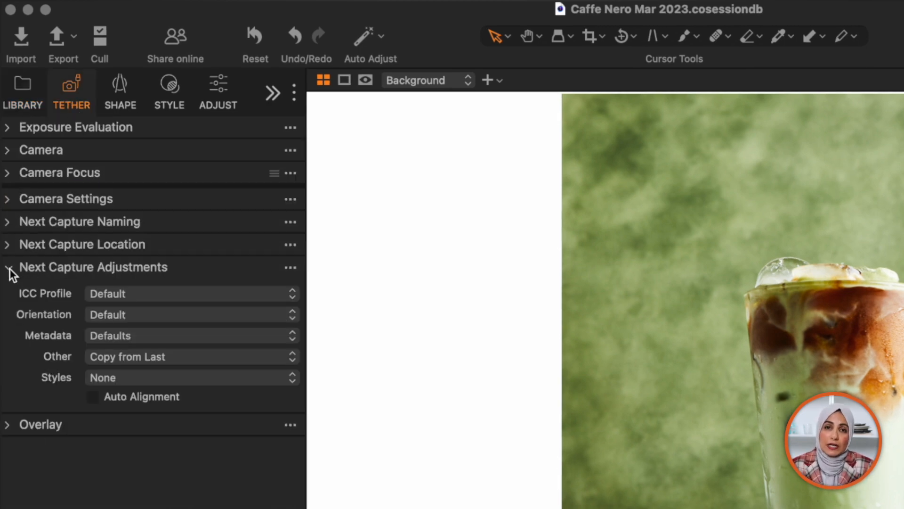
pyautogui.click(117, 342)
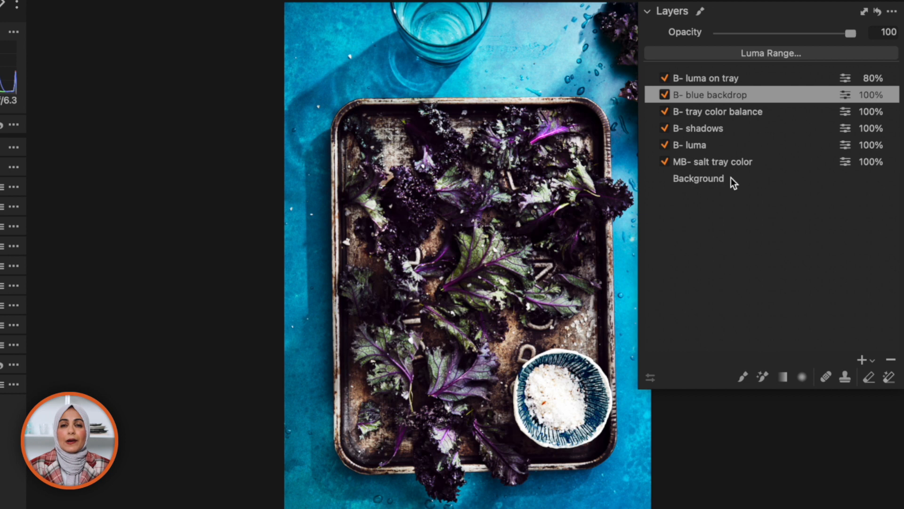
# Toggle the "B- blue backdrop" layer off and on repeatedly to compare its effect on the photo
pyautogui.click(663, 95)
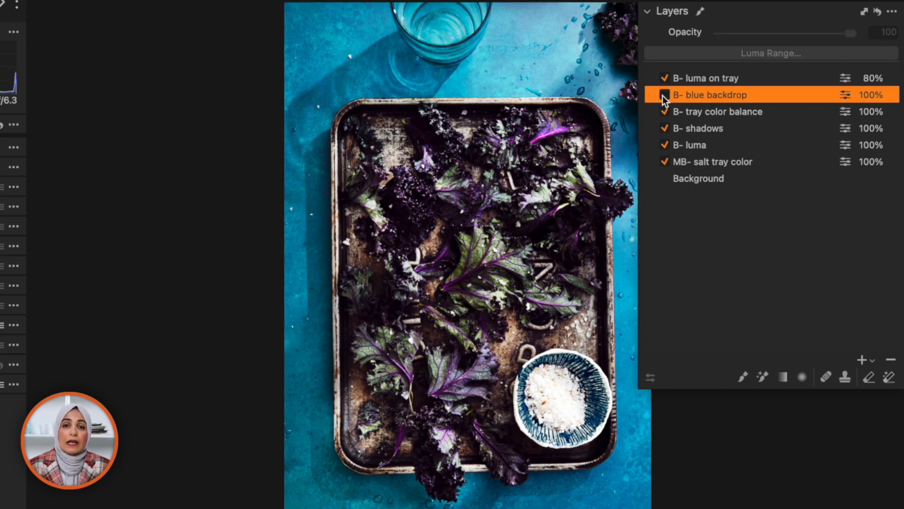
pyautogui.click(663, 94)
pyautogui.click(664, 96)
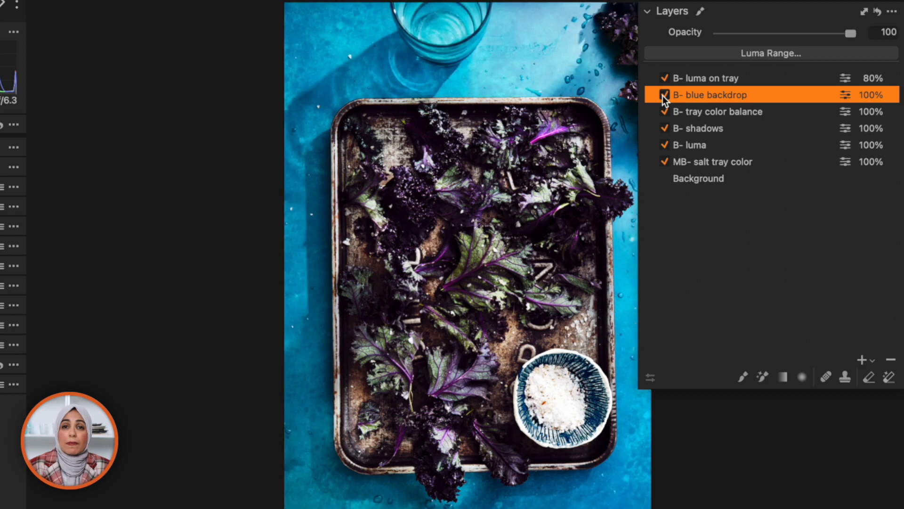
pyautogui.click(664, 95)
pyautogui.click(665, 96)
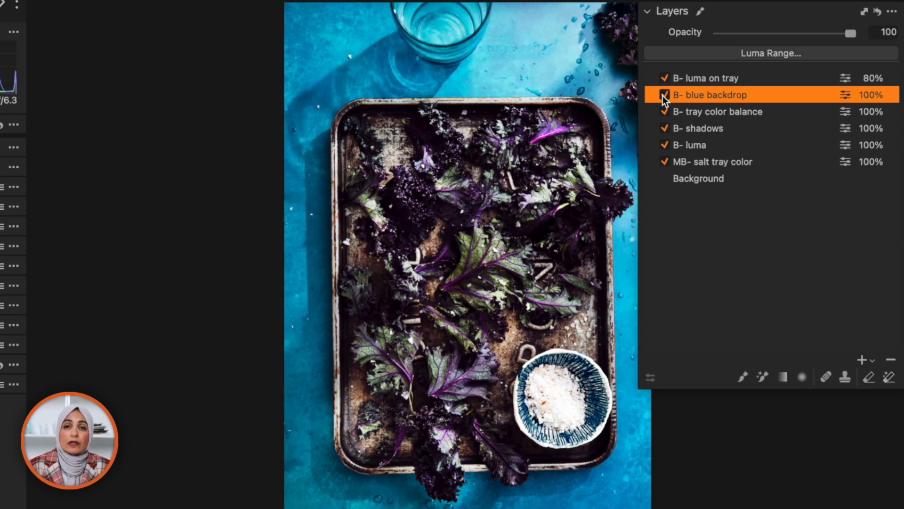
pyautogui.click(664, 96)
pyautogui.click(665, 96)
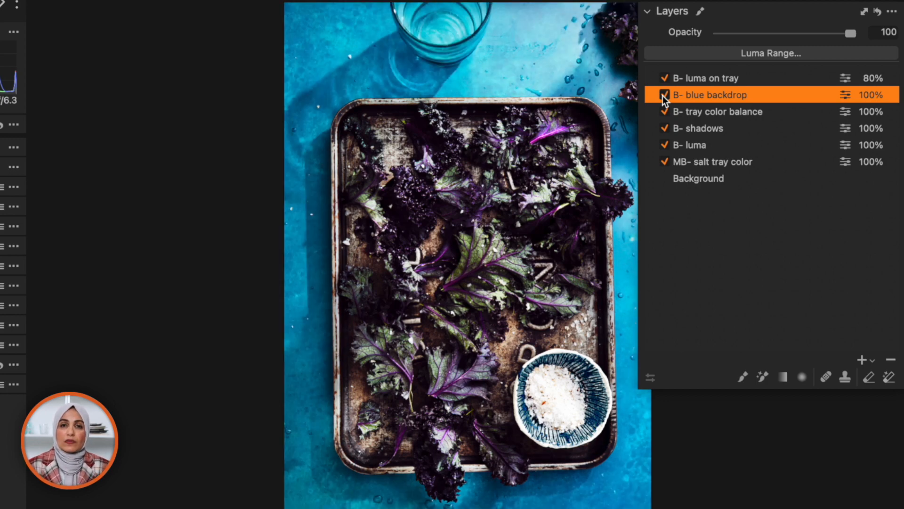
pyautogui.click(664, 96)
pyautogui.click(664, 96)
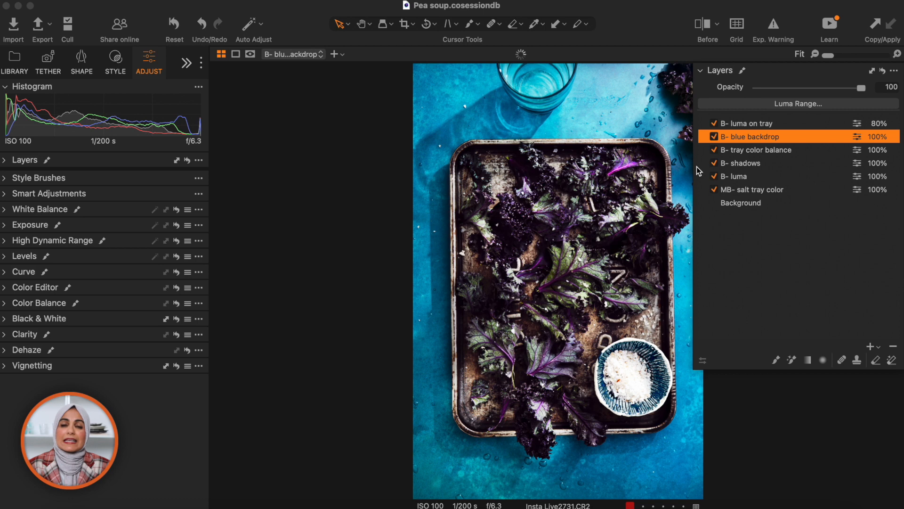
# Set the layer mask color in the Appearance settings to Flora with 50% opacity
pyautogui.moveTo(70, 4)
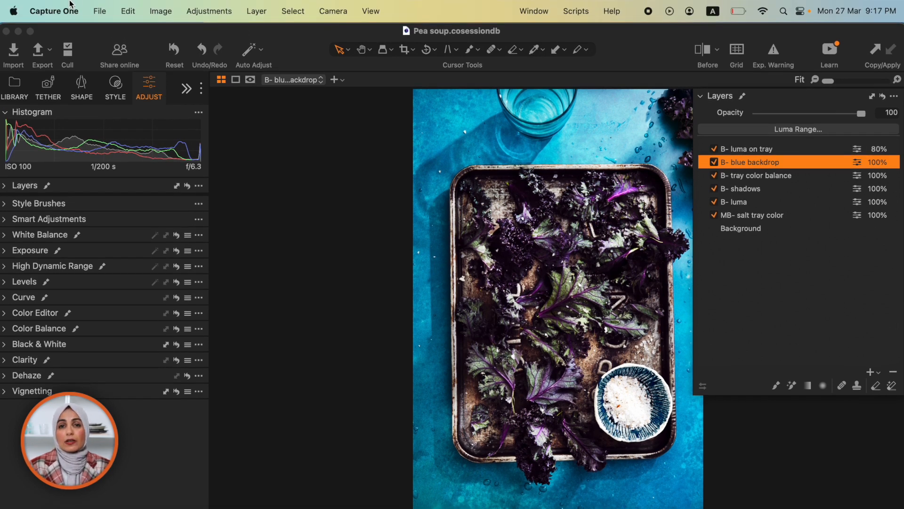
pyautogui.click(70, 7)
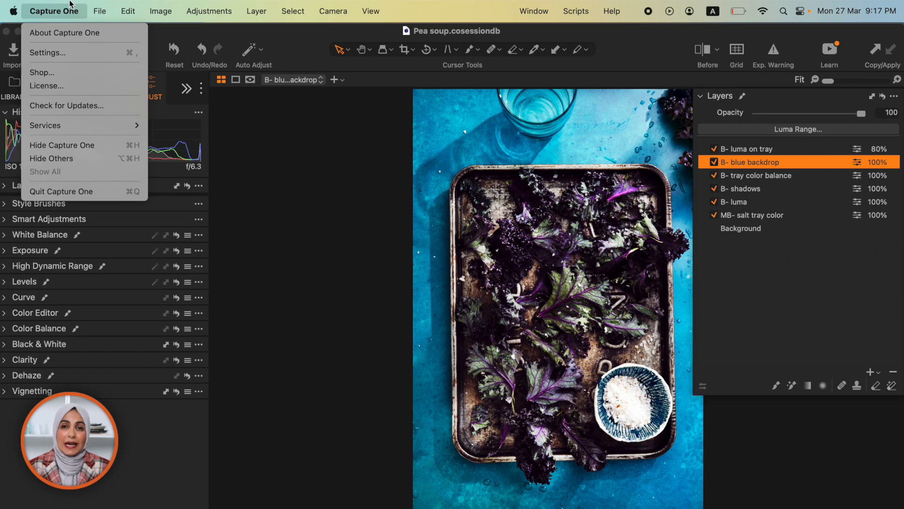
pyautogui.click(64, 52)
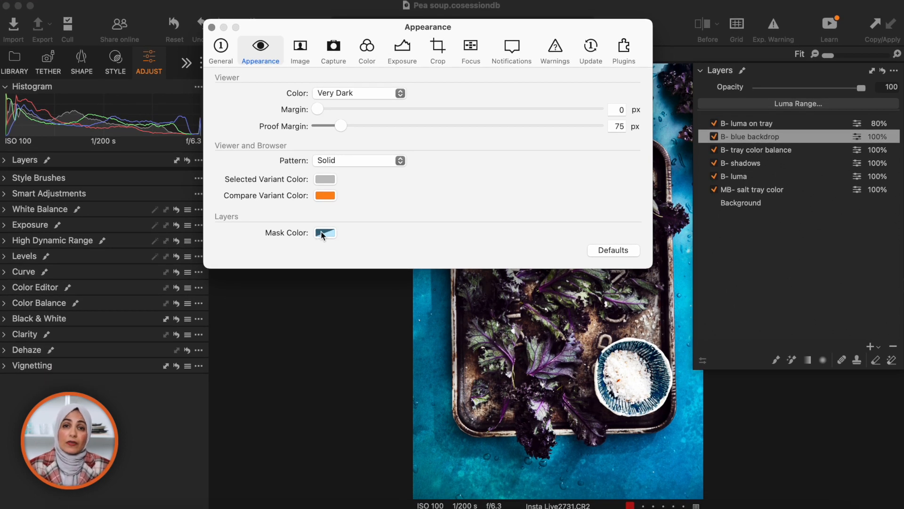
pyautogui.click(322, 234)
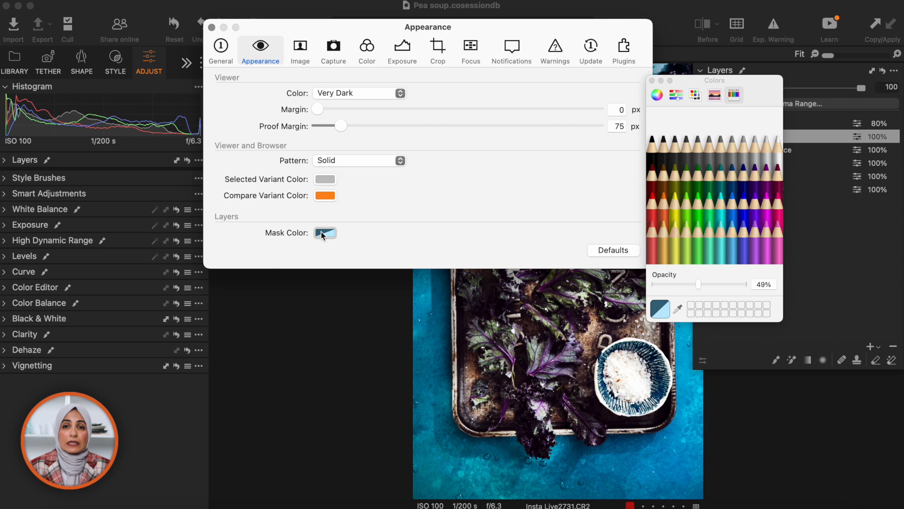
pyautogui.click(699, 245)
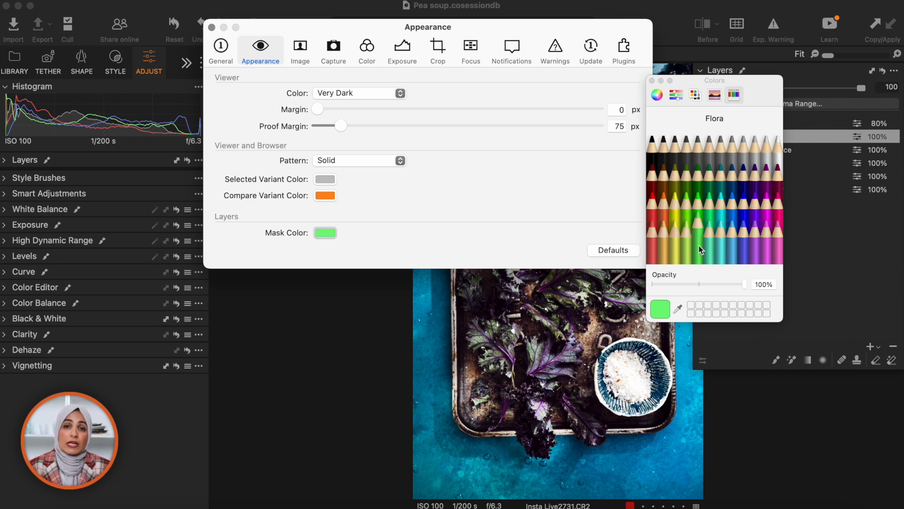
pyautogui.moveTo(748, 289); pyautogui.dragTo(702, 292)
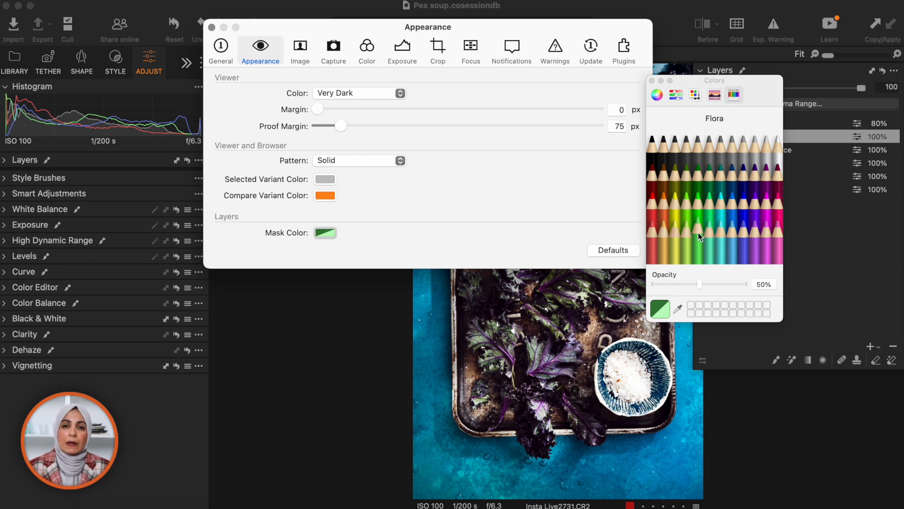
# Try Grape as the layer mask color, switch it to Spring, and close the settings
pyautogui.click(699, 211)
pyautogui.click(758, 212)
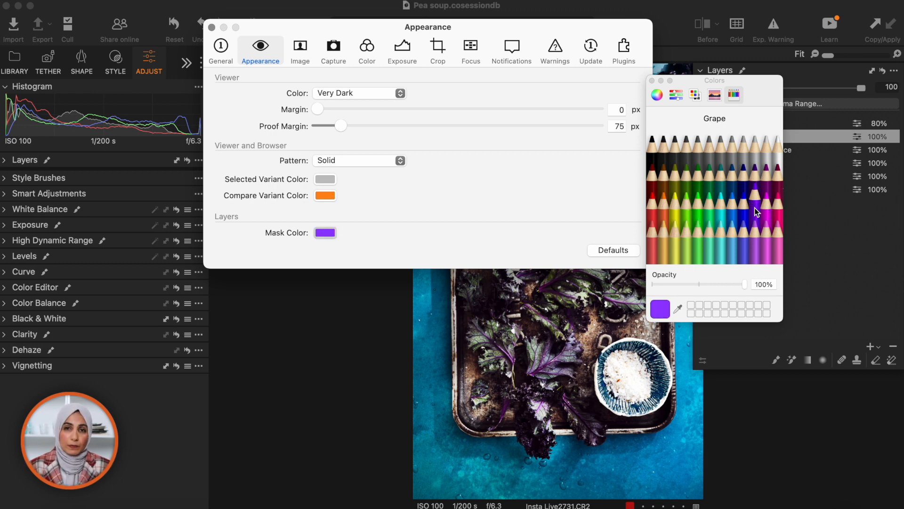
pyautogui.click(699, 210)
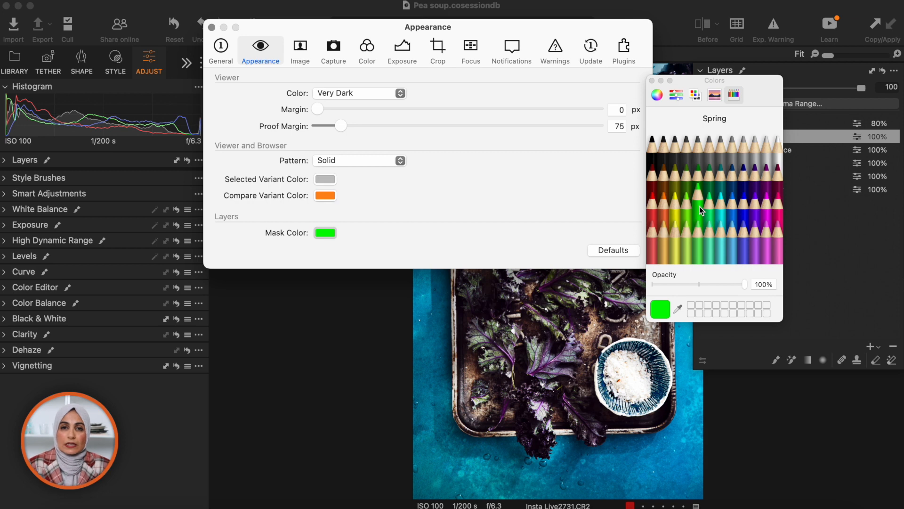
pyautogui.click(212, 28)
# Move the color picker clear of the photo and set the Spring mask color's opacity to 52%
pyautogui.moveTo(680, 85); pyautogui.dragTo(282, 118)
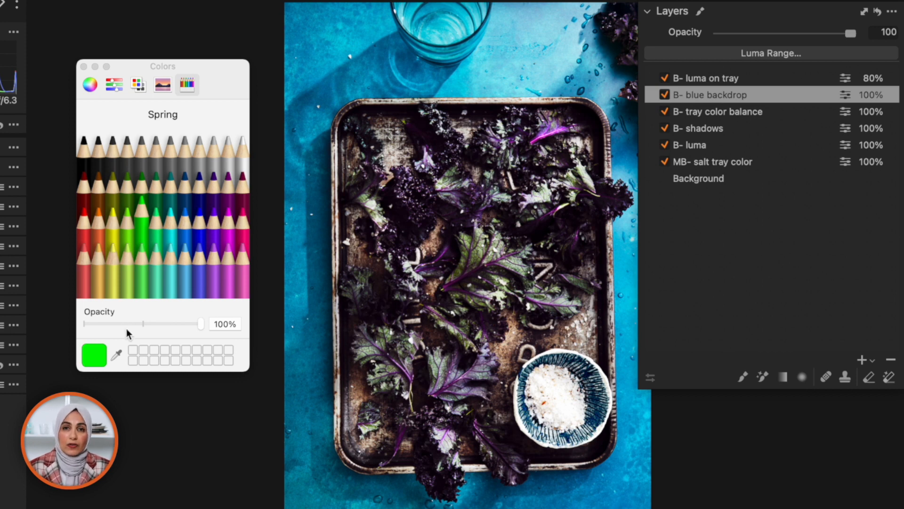
pyautogui.click(143, 324)
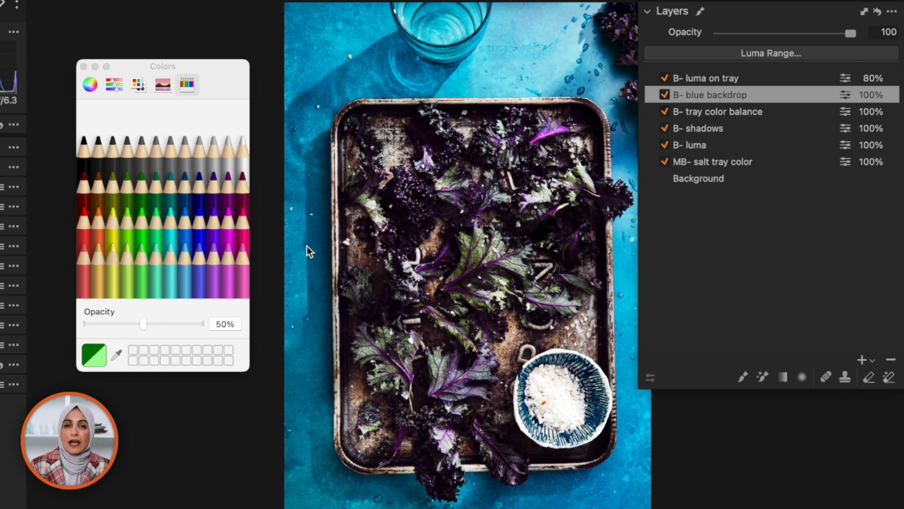
pyautogui.click(147, 223)
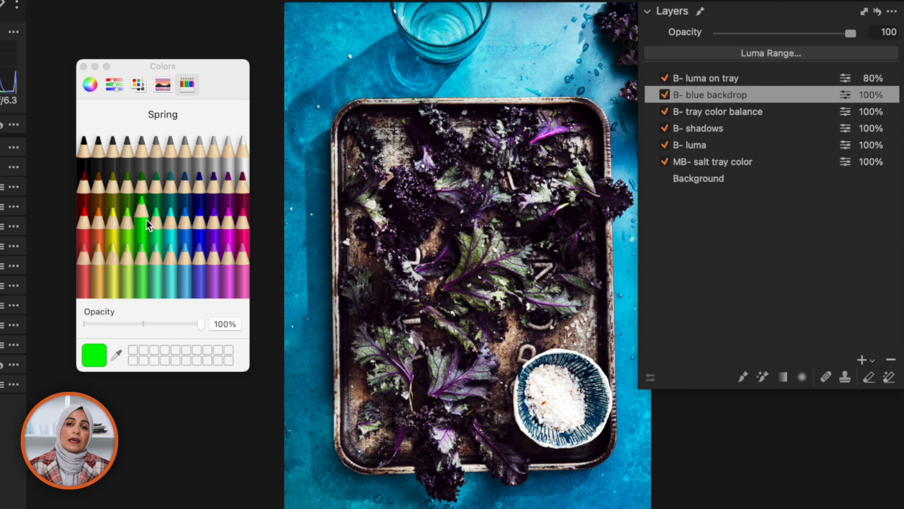
pyautogui.click(145, 324)
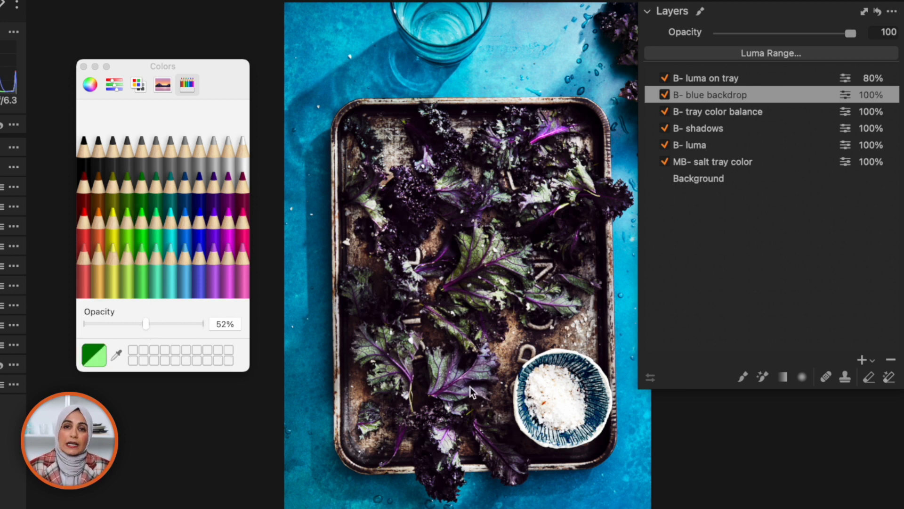
# Toggle the mask overlay of the "B- blue backdrop" layer on and off to check the new mask color
pyautogui.press('m')
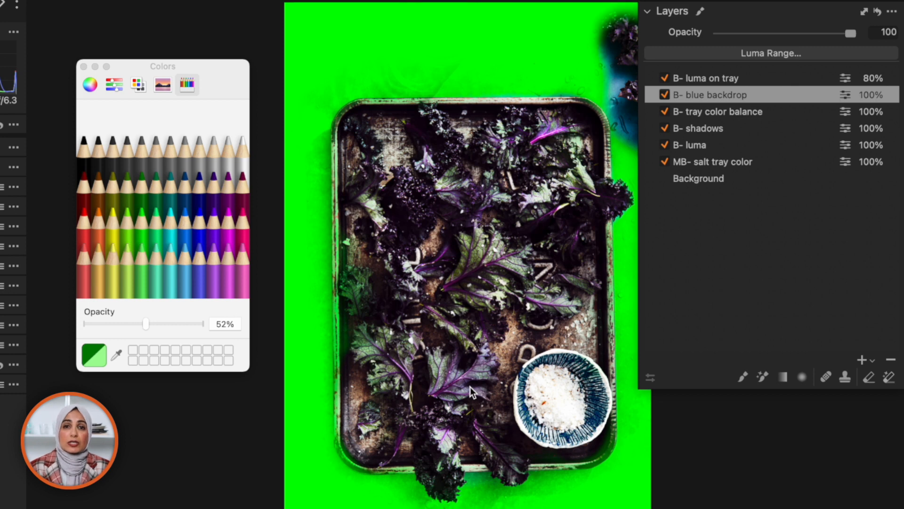
pyautogui.press('m')
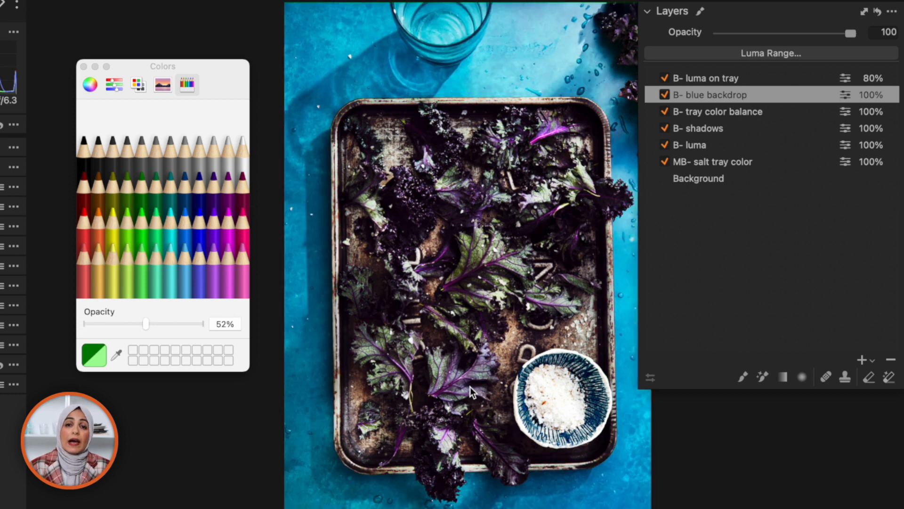
pyautogui.press('m')
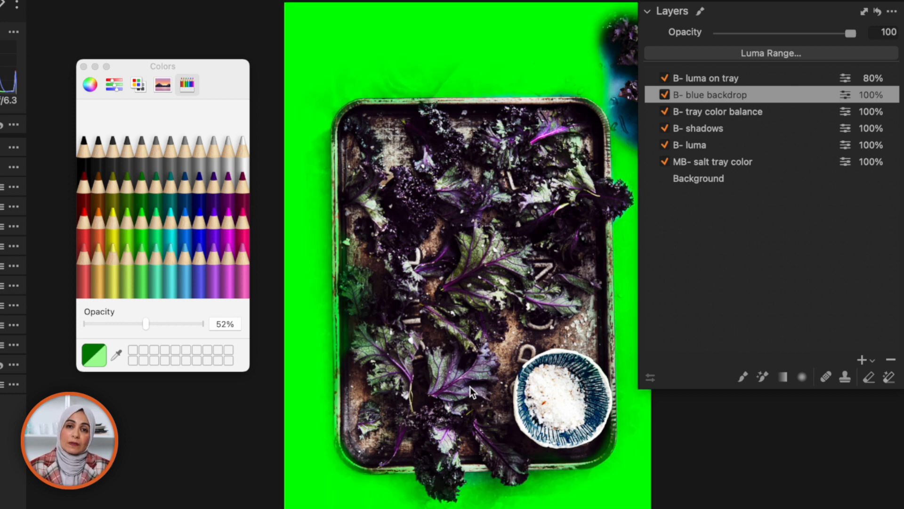
pyautogui.press('m')
pyautogui.press('m')
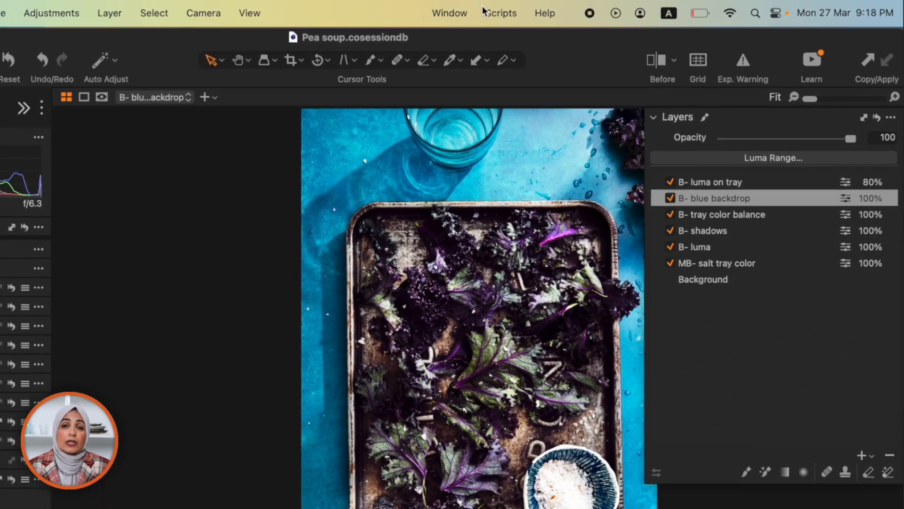
# Save the current workspace under the name PHOOD
pyautogui.click(535, 11)
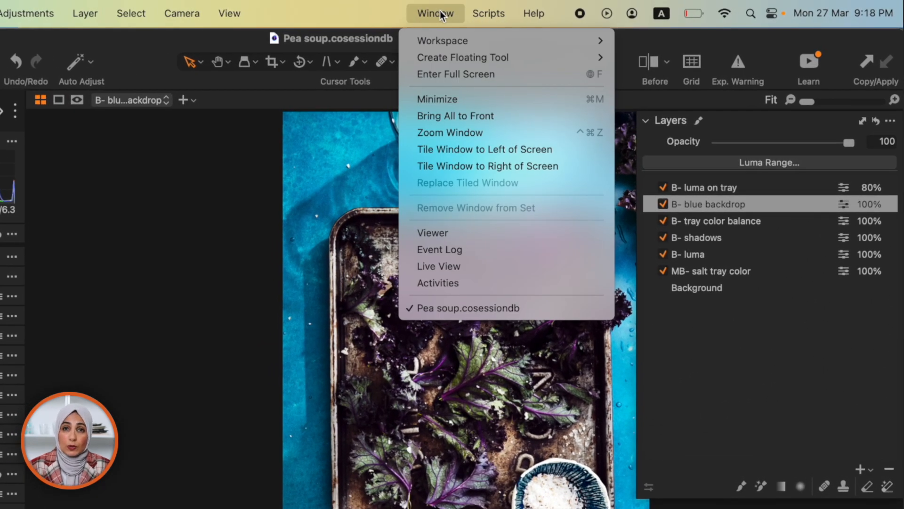
pyautogui.moveTo(440, 36)
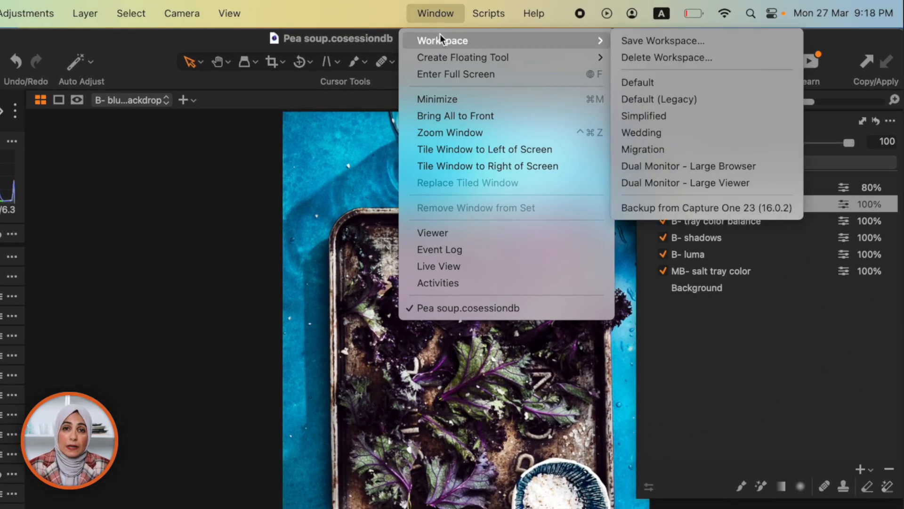
pyautogui.click(649, 39)
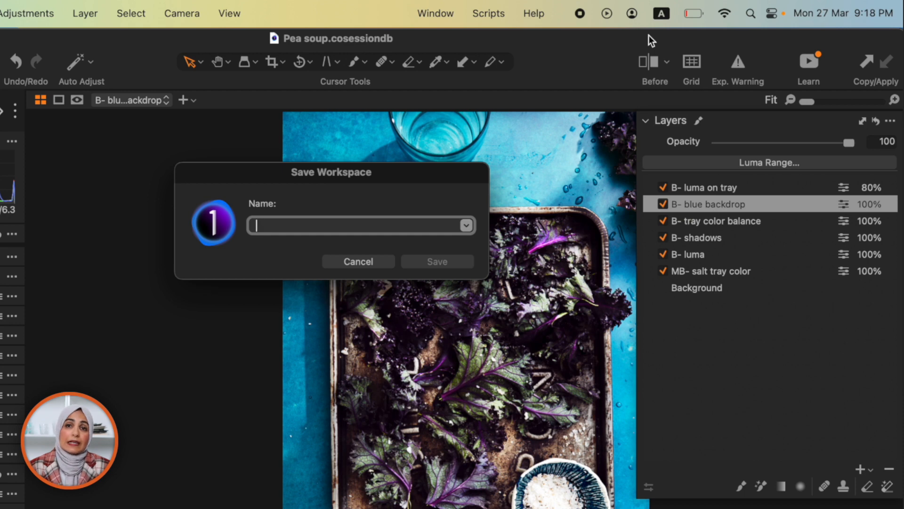
pyautogui.write('PHOOD')
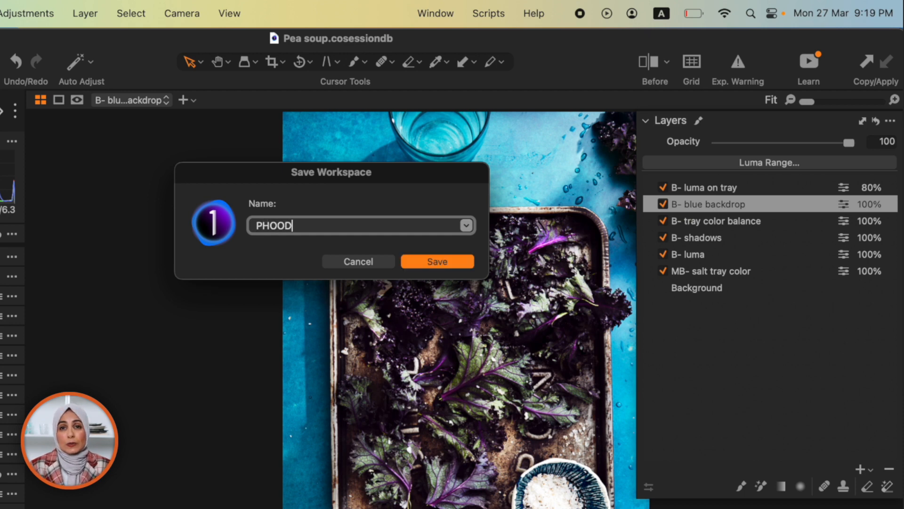
pyautogui.click(456, 261)
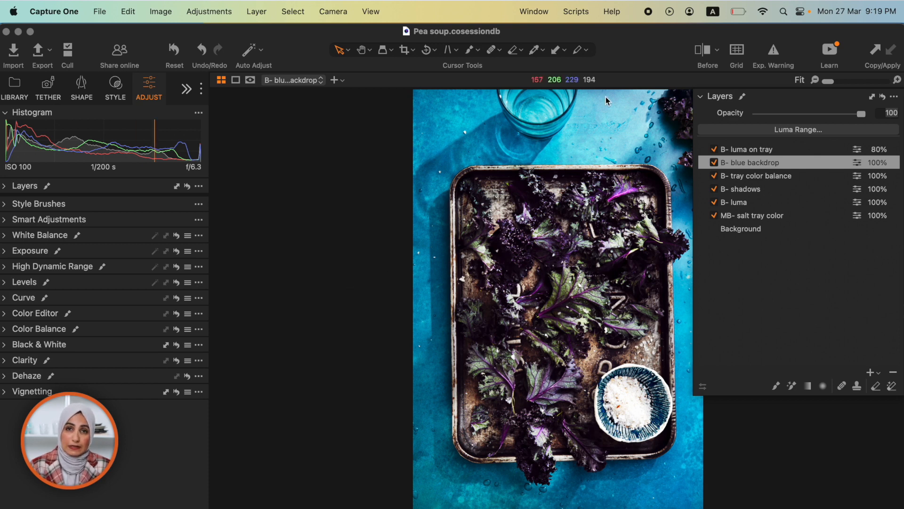
# Open the list of saved workspaces
pyautogui.click(546, 9)
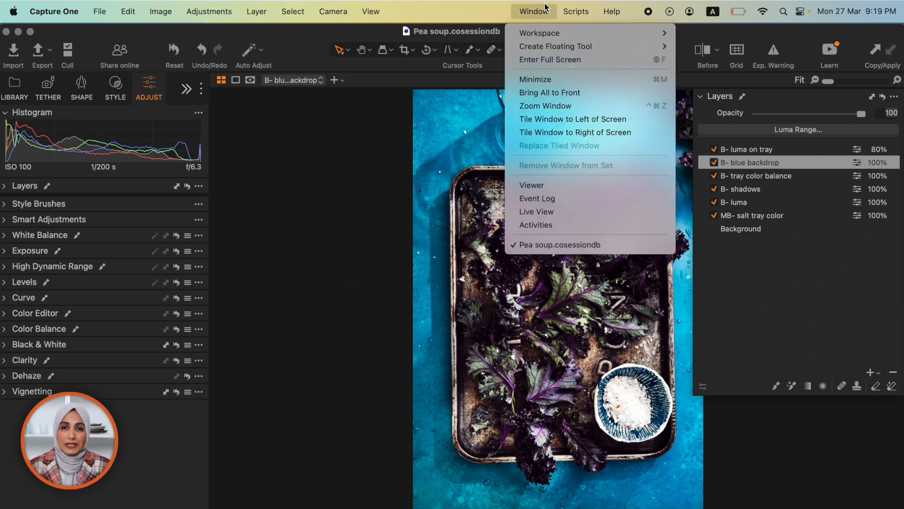
pyautogui.moveTo(546, 33)
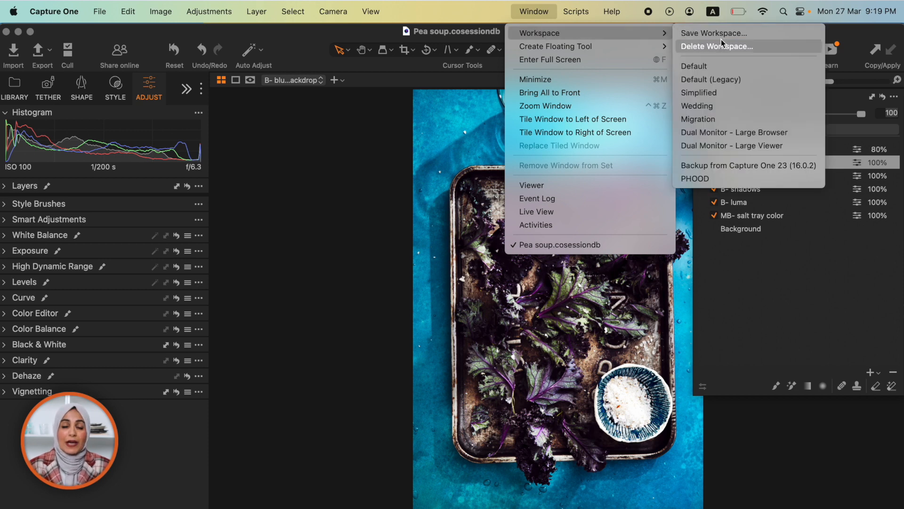